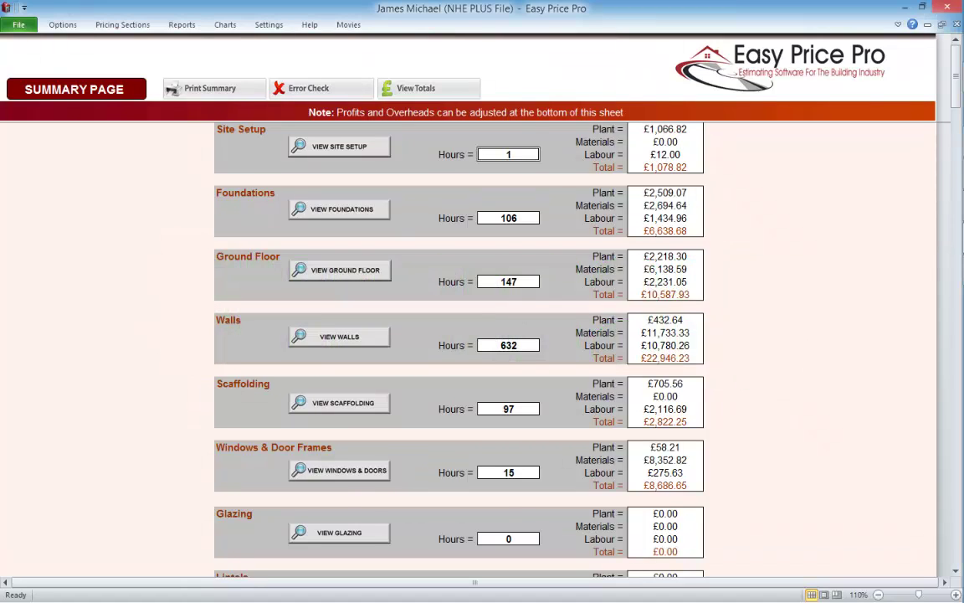
Step: Scroll through the Summary Page costs down to the £199,728.06 total quotation price at 0.0% VAT
scroll(469, 352, "down", 4)
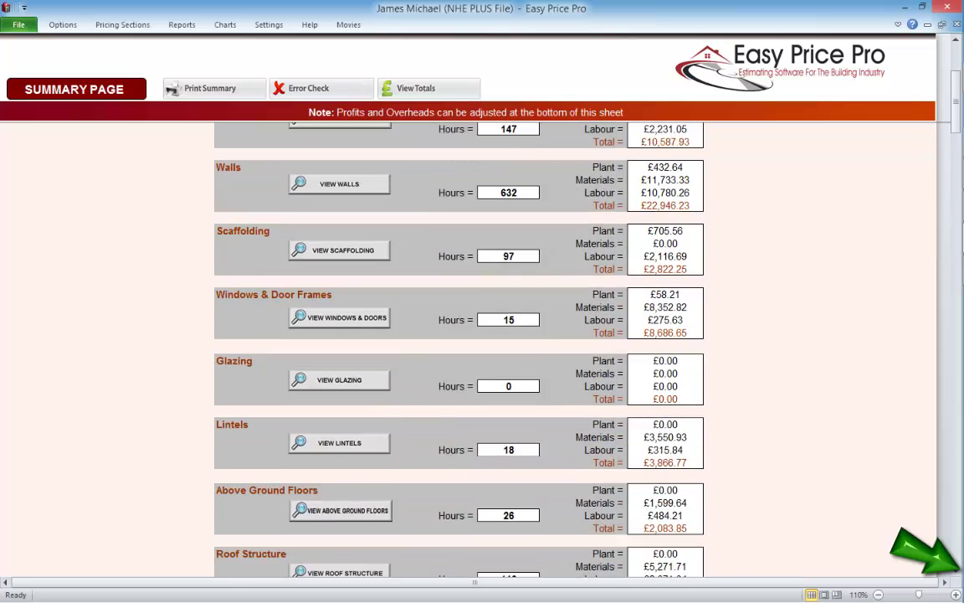
scroll(469, 352, "down", 1)
scroll(469, 352, "down", 7)
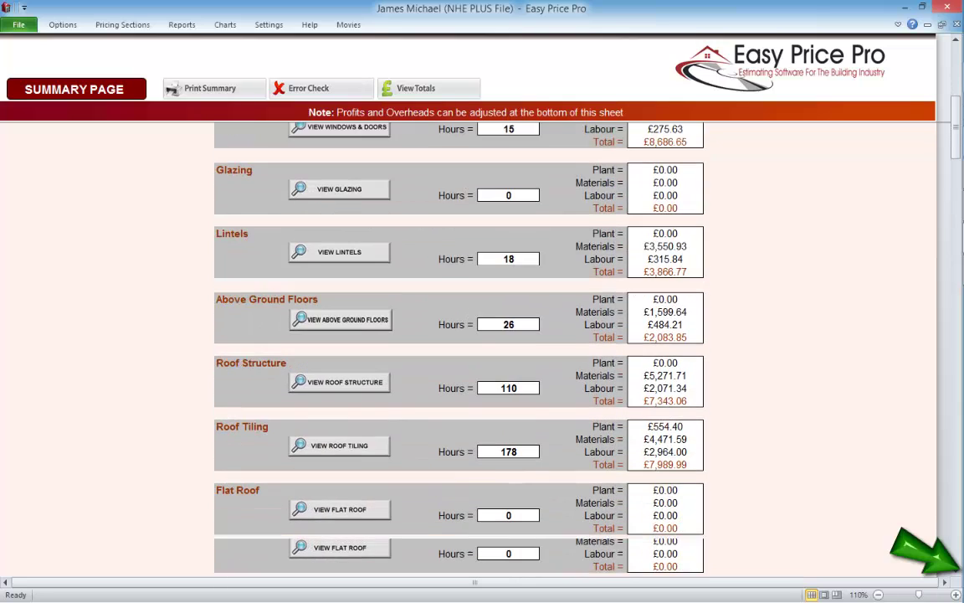
scroll(469, 352, "down", 9)
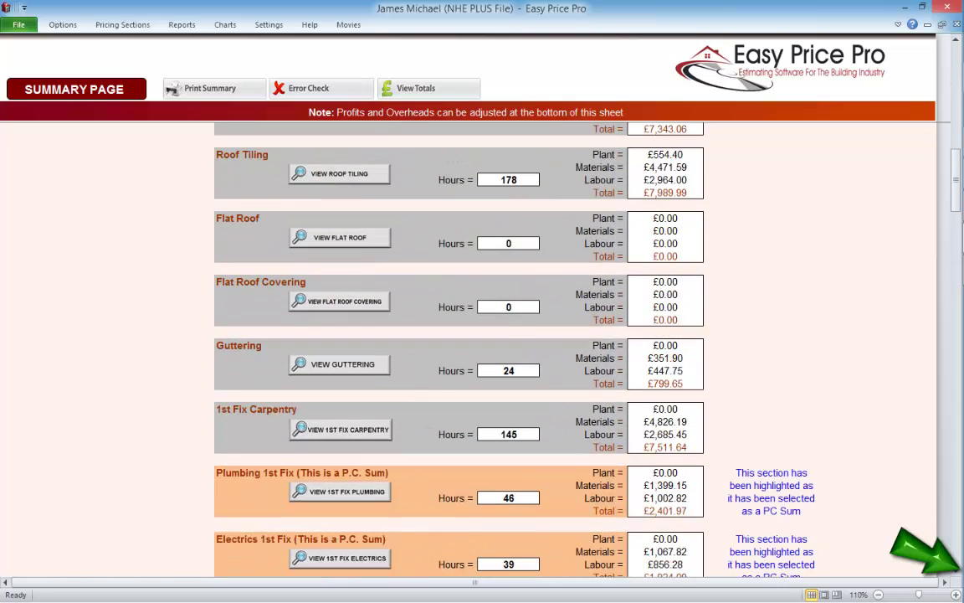
scroll(468, 352, "down", 12)
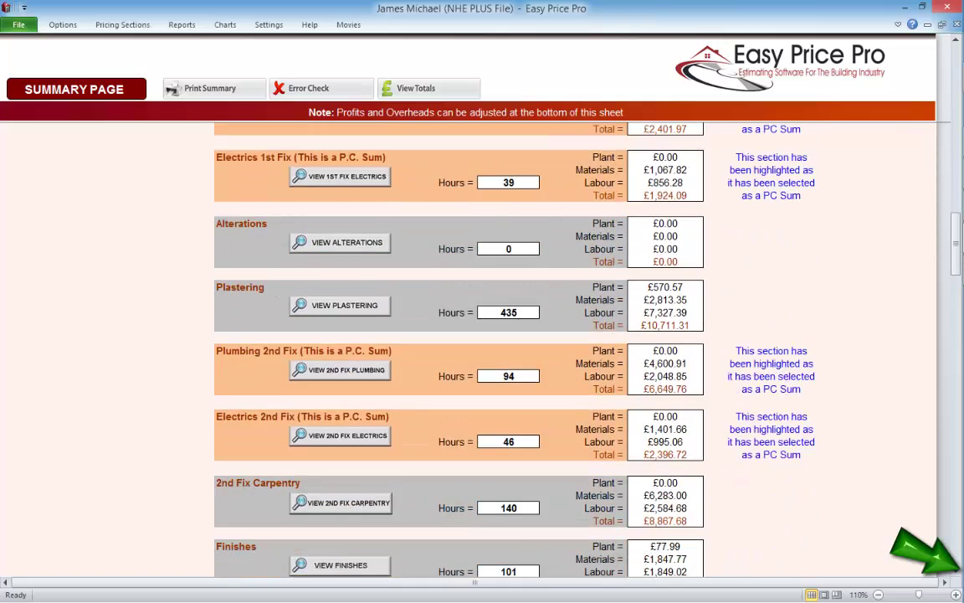
scroll(469, 351, "down", 10)
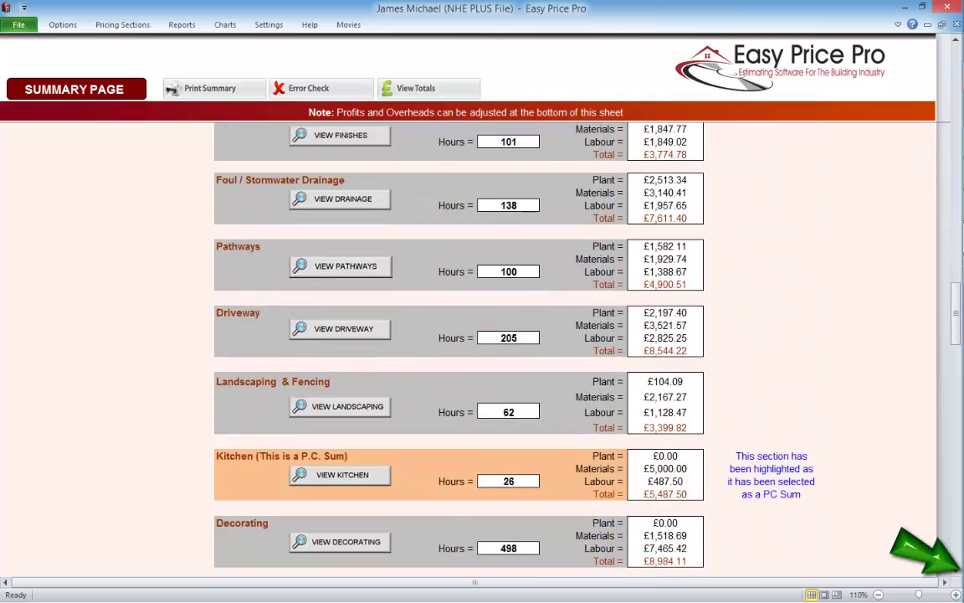
scroll(468, 351, "down", 11)
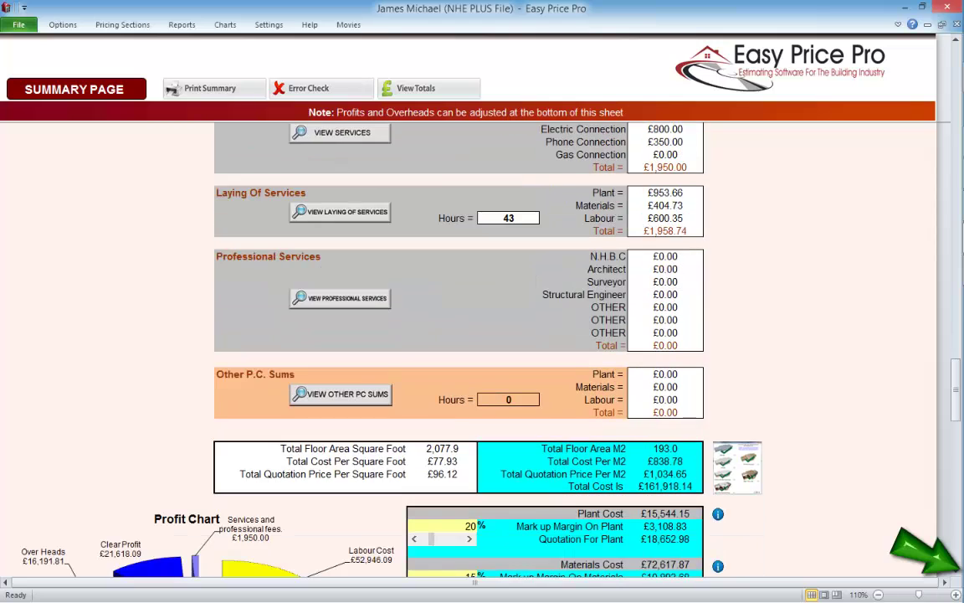
scroll(469, 352, "down", 1)
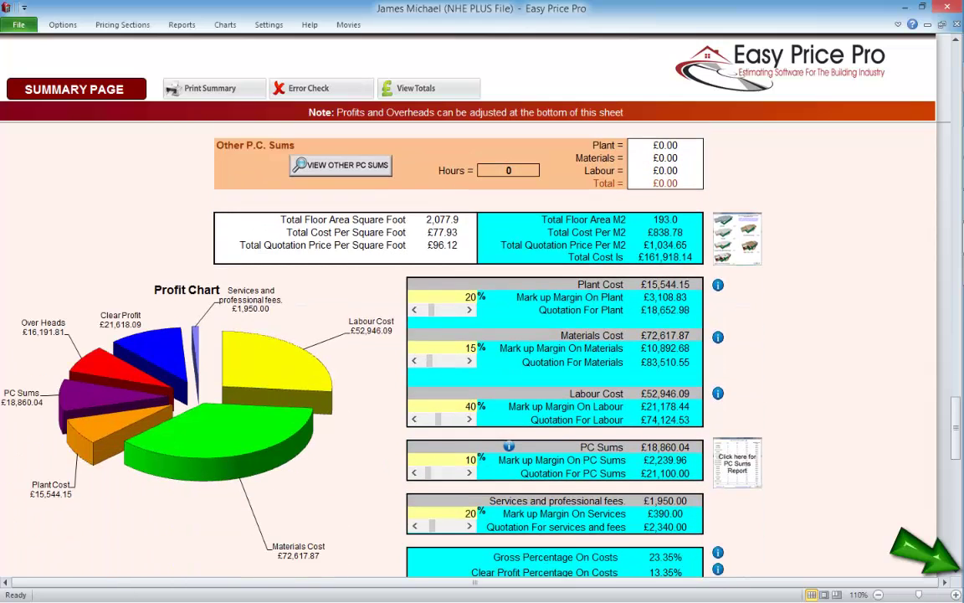
scroll(468, 352, "down", 4)
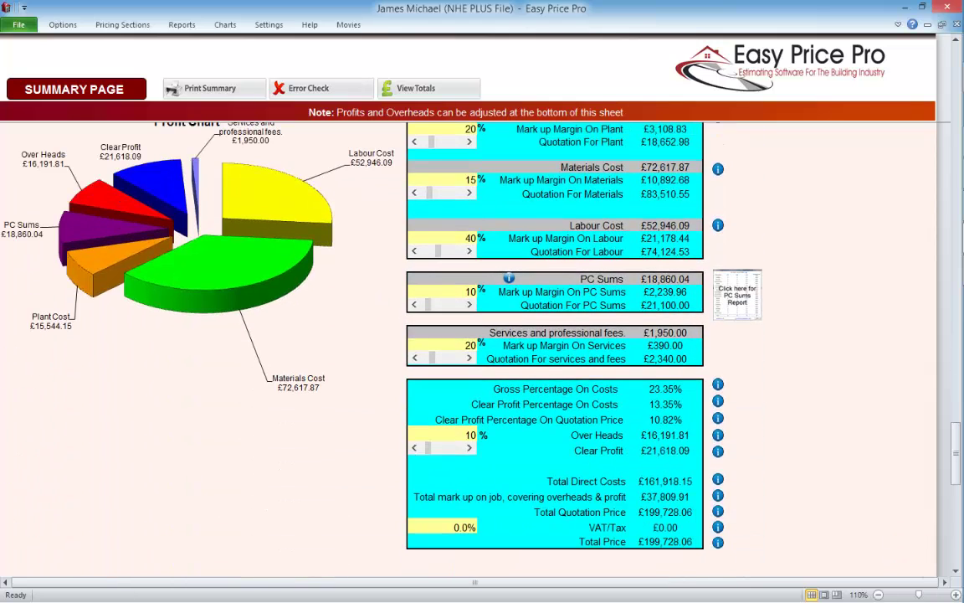
scroll(469, 352, "up", 1)
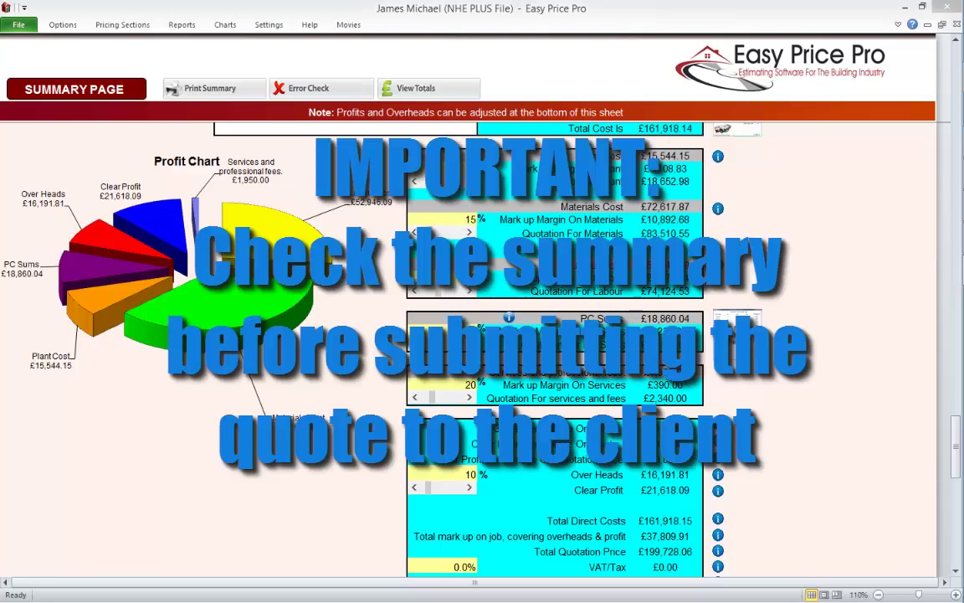
scroll(469, 352, "up", 3)
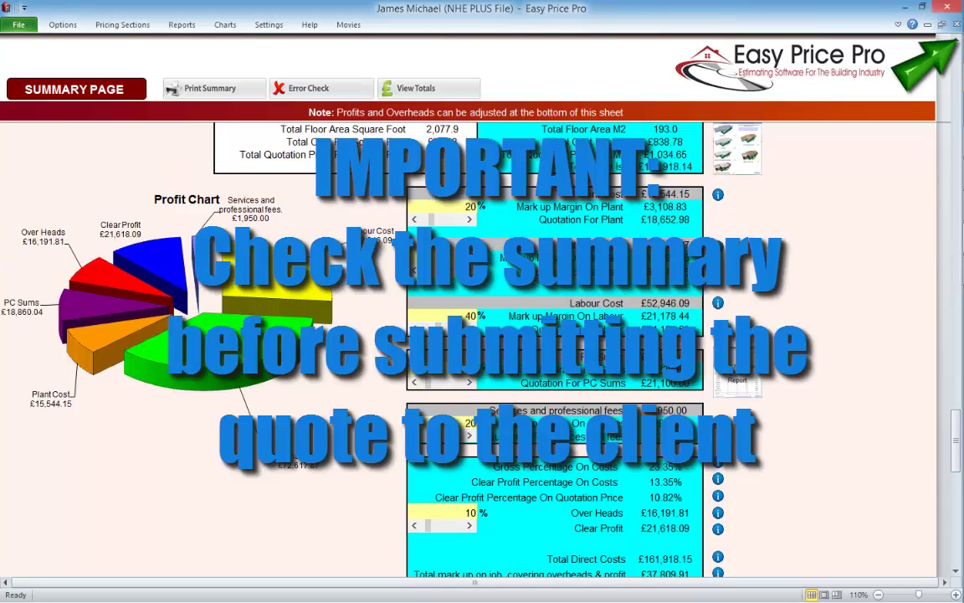
scroll(468, 352, "up", 7)
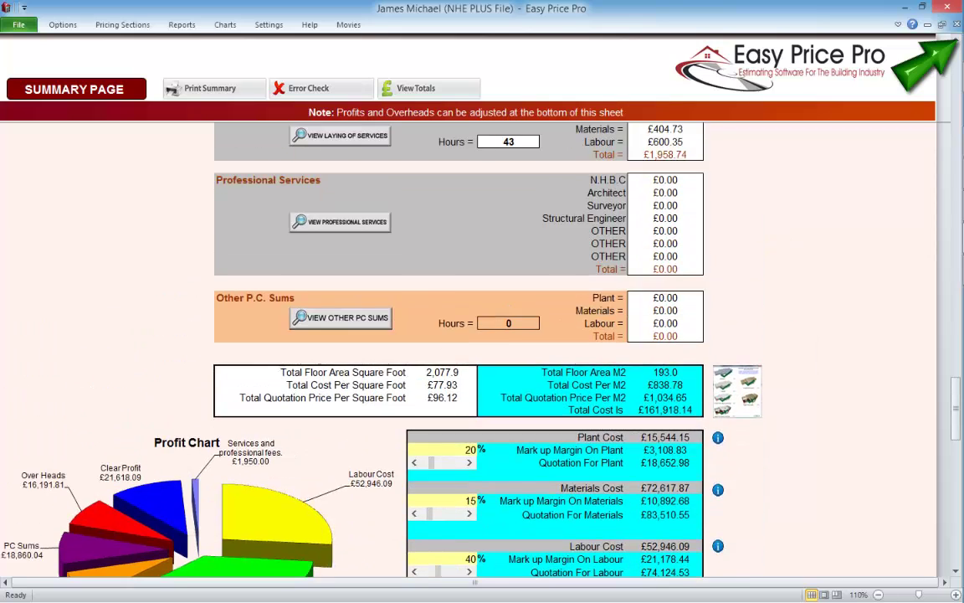
scroll(469, 352, "up", 6)
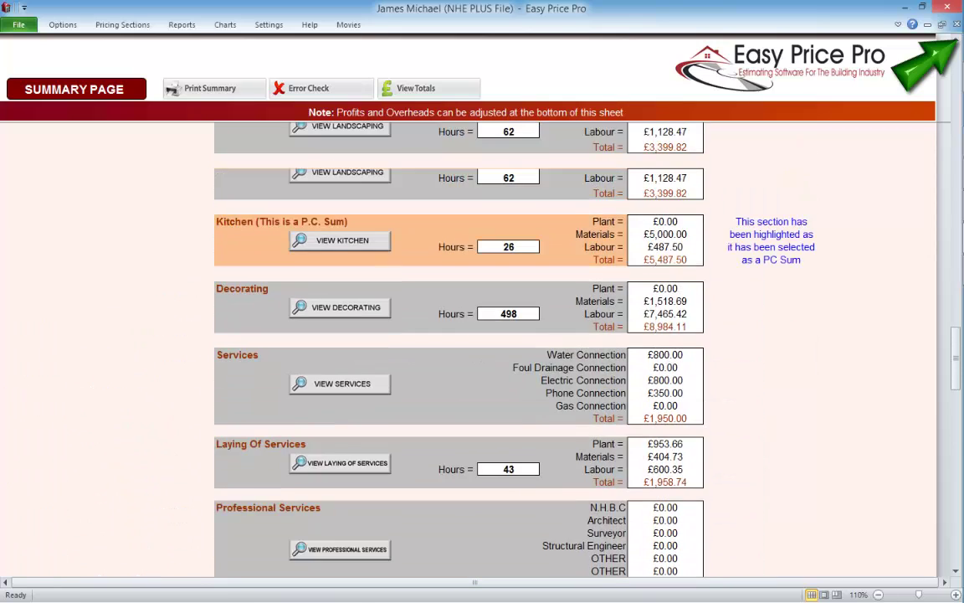
scroll(469, 352, "up", 3)
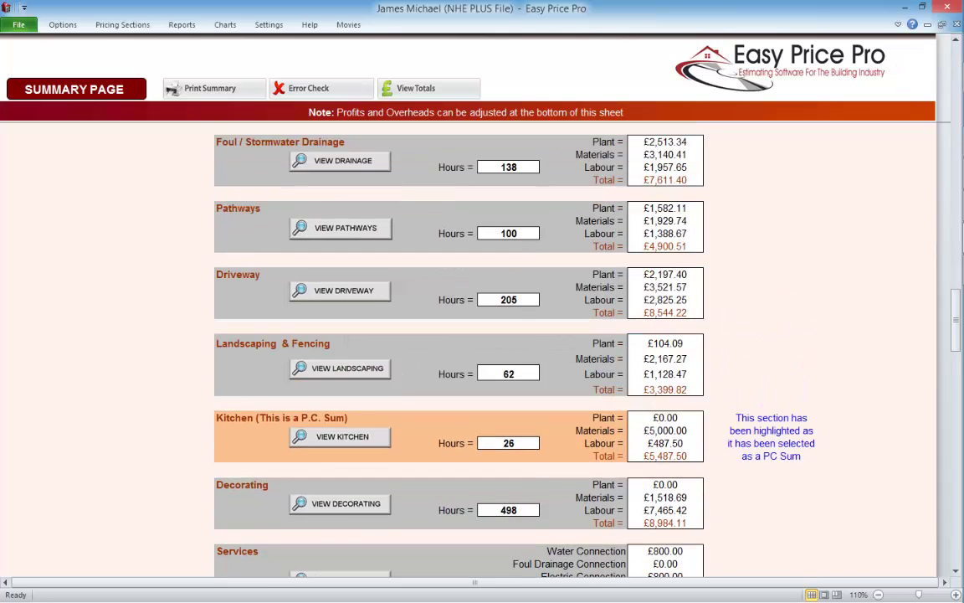
left_click(344, 290)
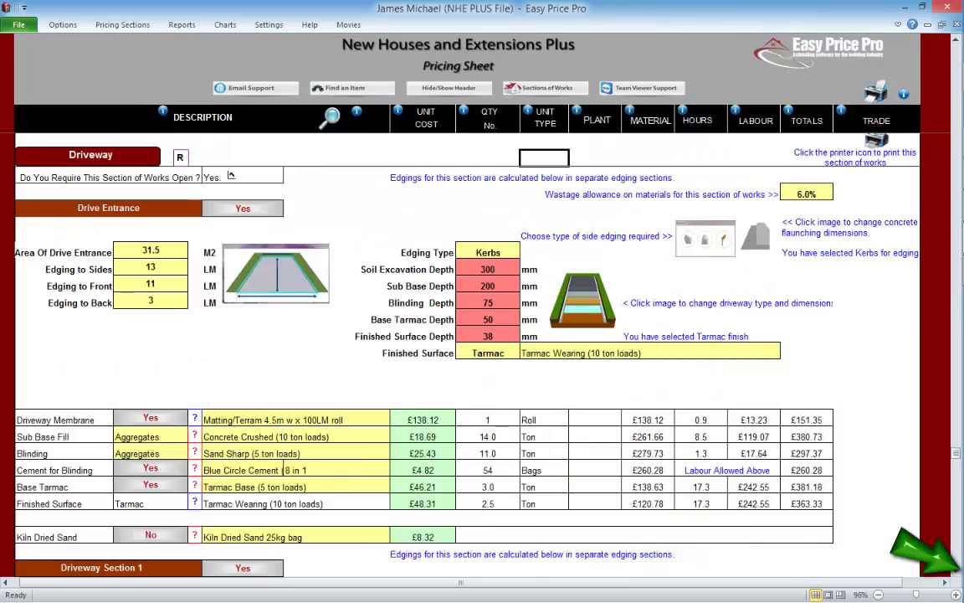
scroll(469, 352, "down", 1)
scroll(283, 419, "down", 15)
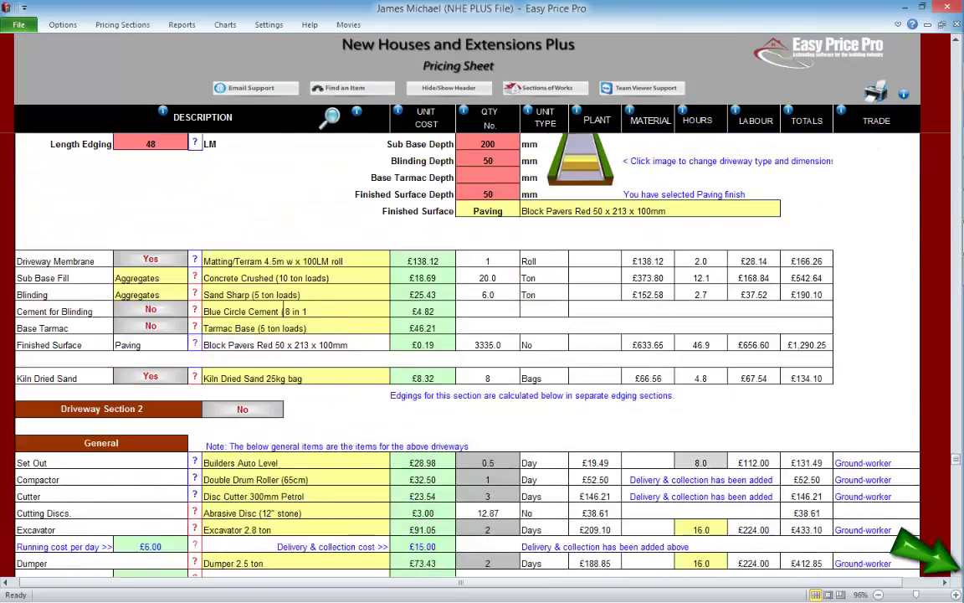
scroll(283, 420, "down", 13)
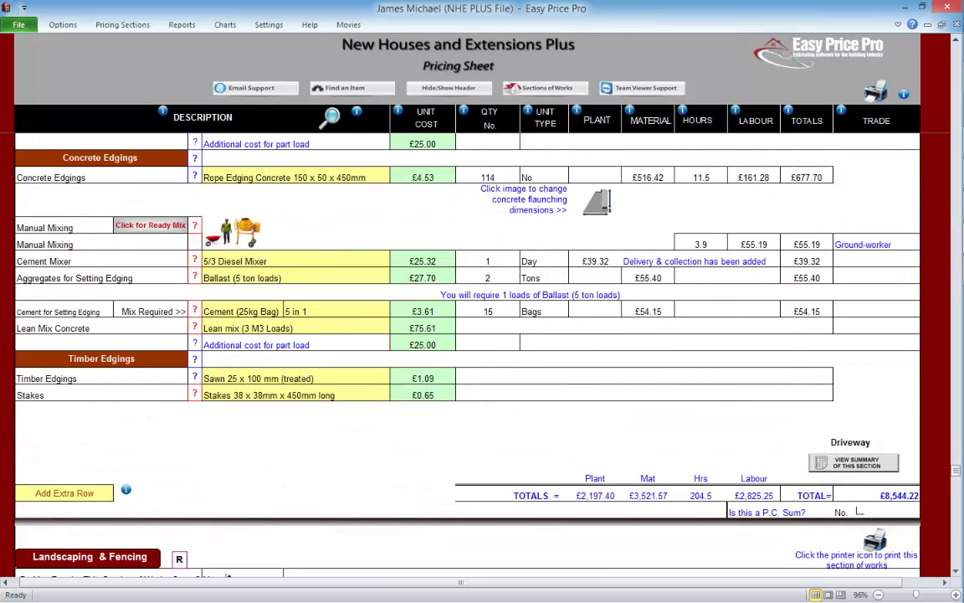
left_click(838, 463)
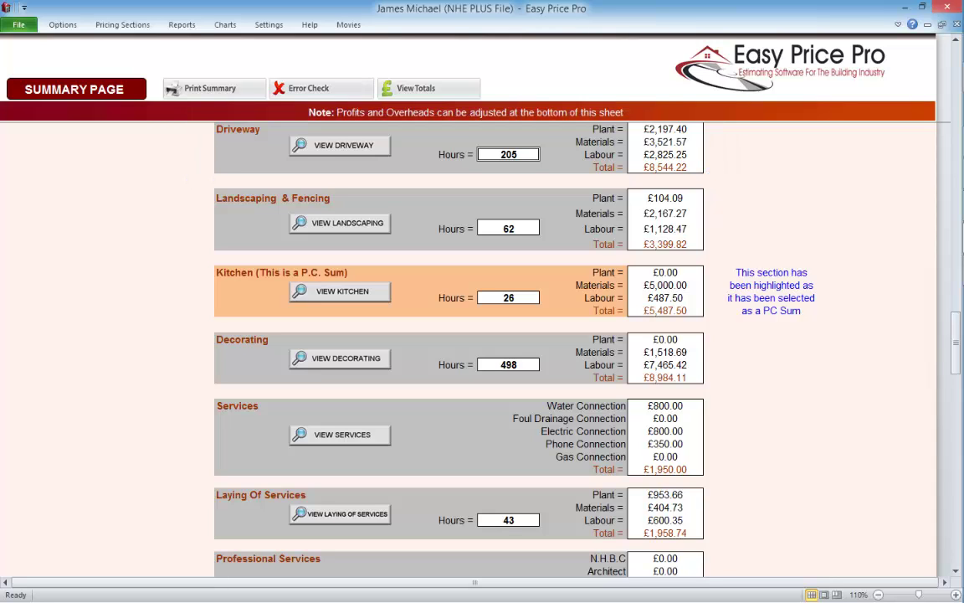
scroll(925, 548, "down", 3)
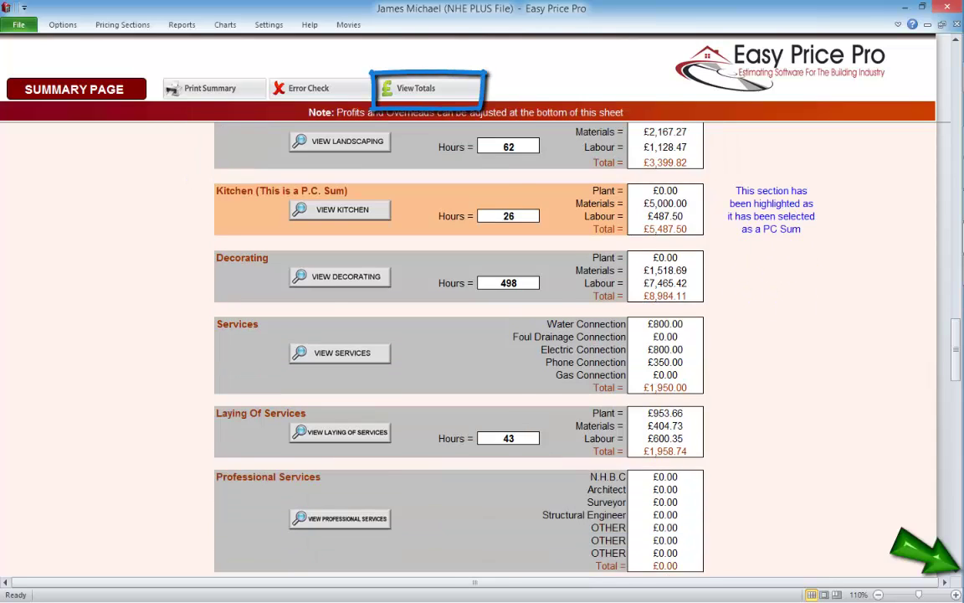
left_click(416, 88)
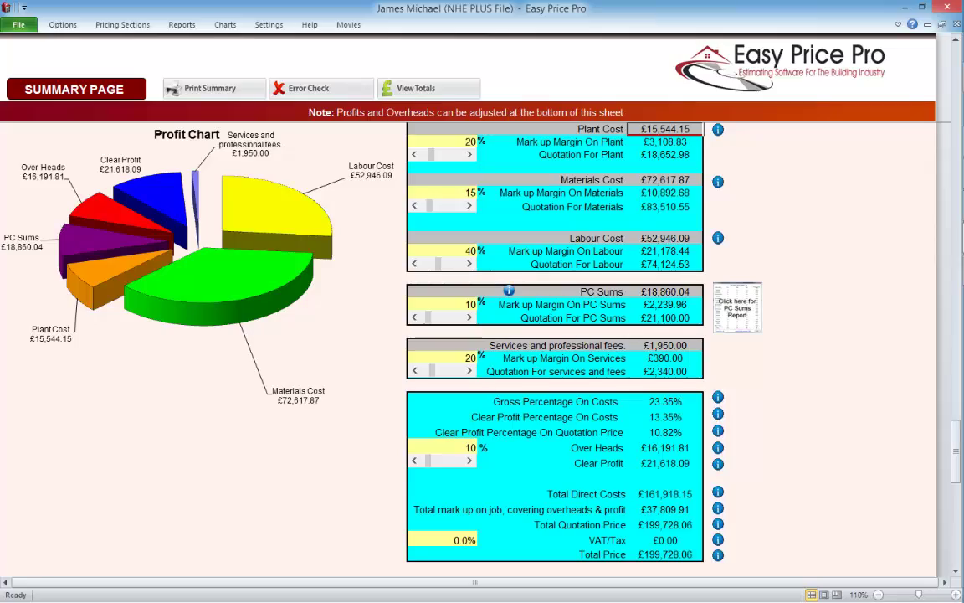
left_click(181, 25)
left_click(63, 59)
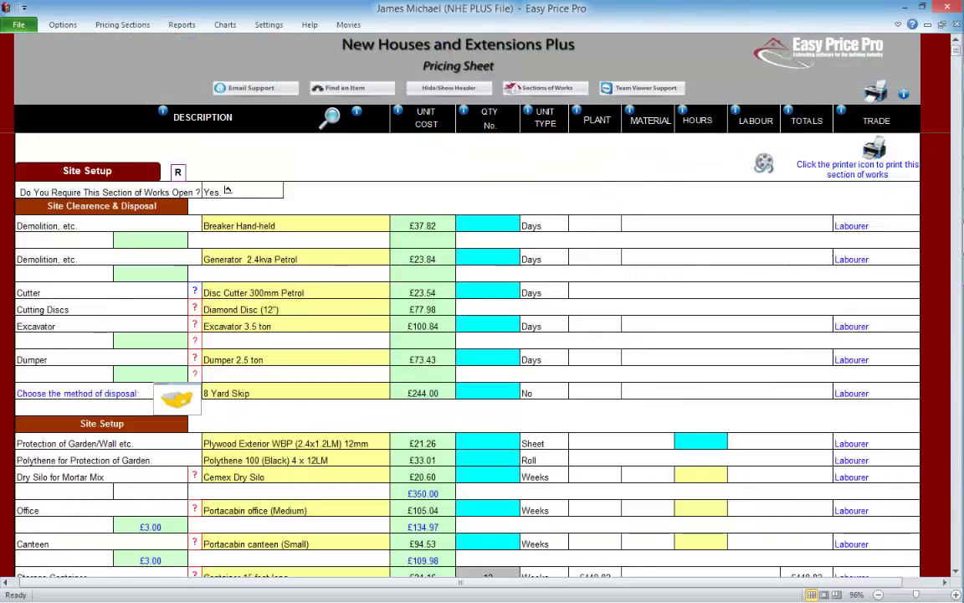
scroll(482, 352, "down", 20)
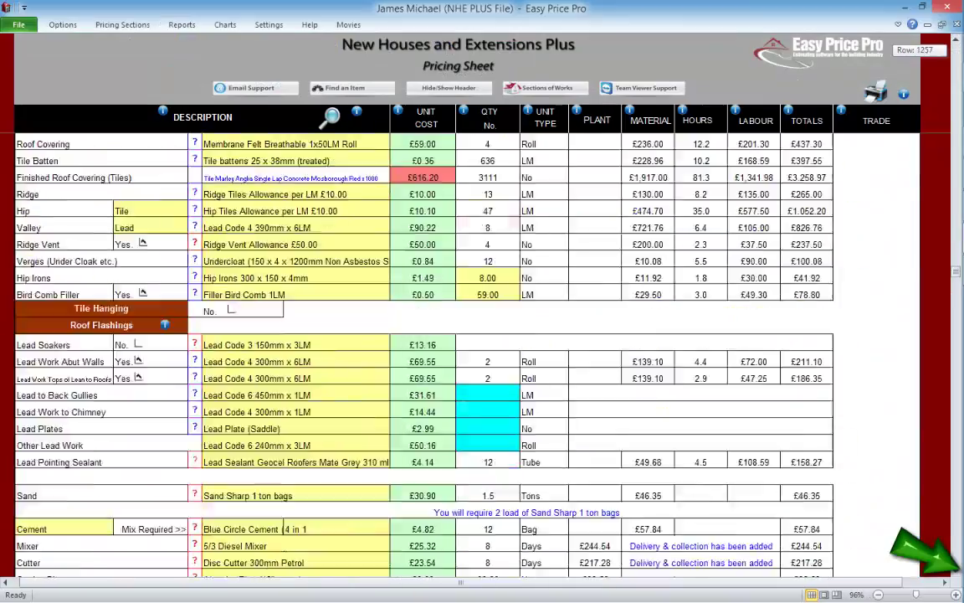
scroll(482, 352, "down", 15)
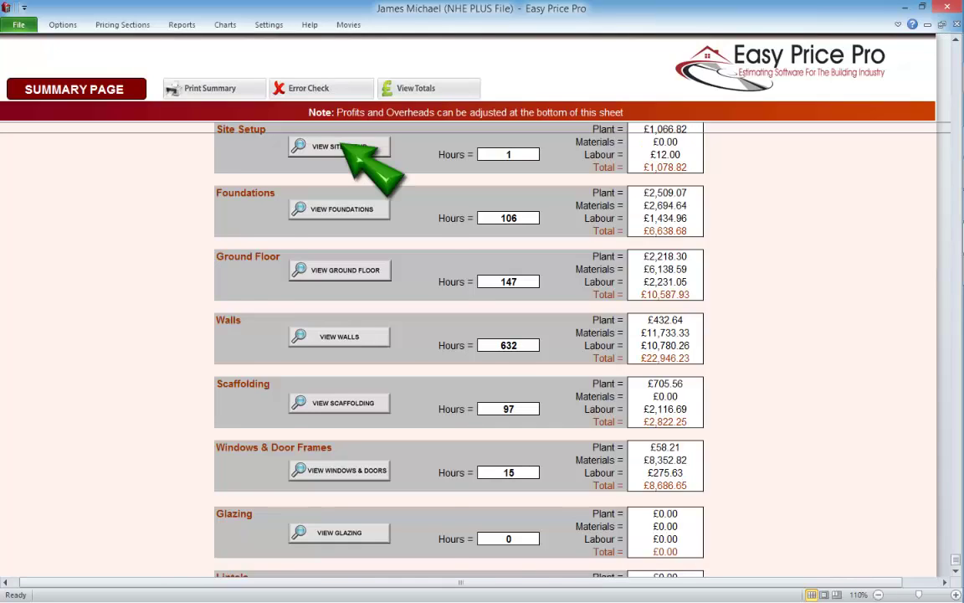
left_click(339, 146)
left_click(182, 25)
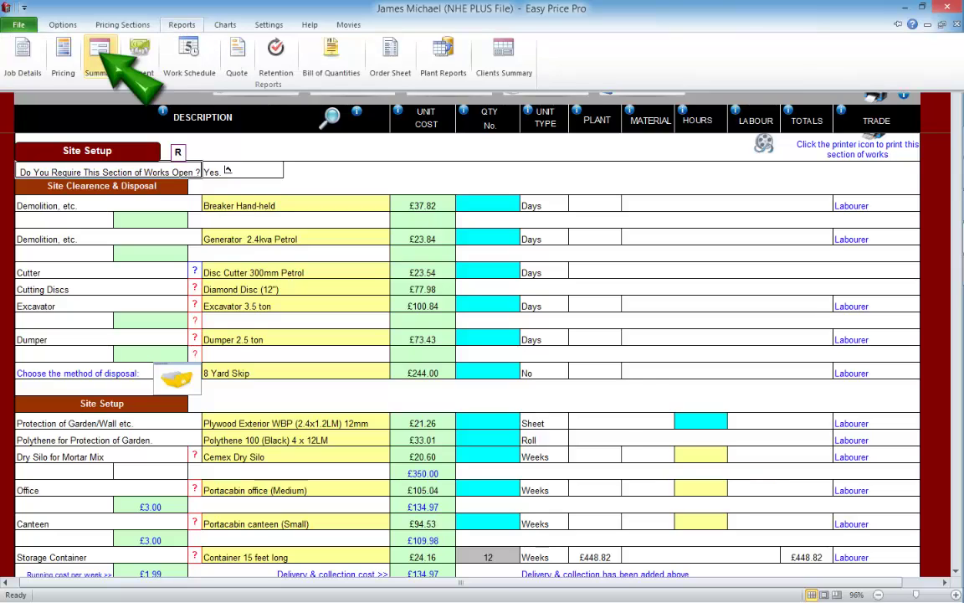
left_click(100, 59)
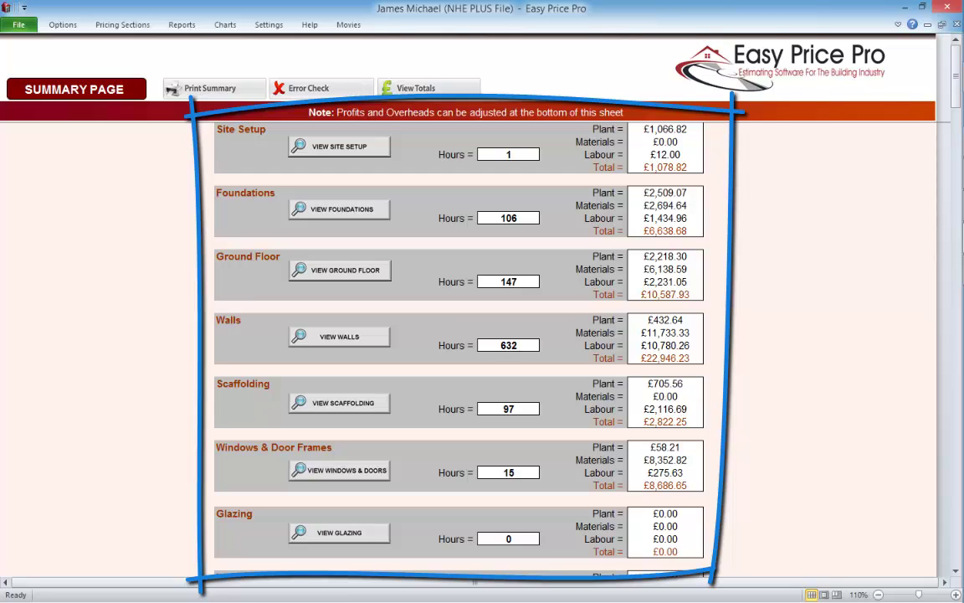
left_click(508, 154)
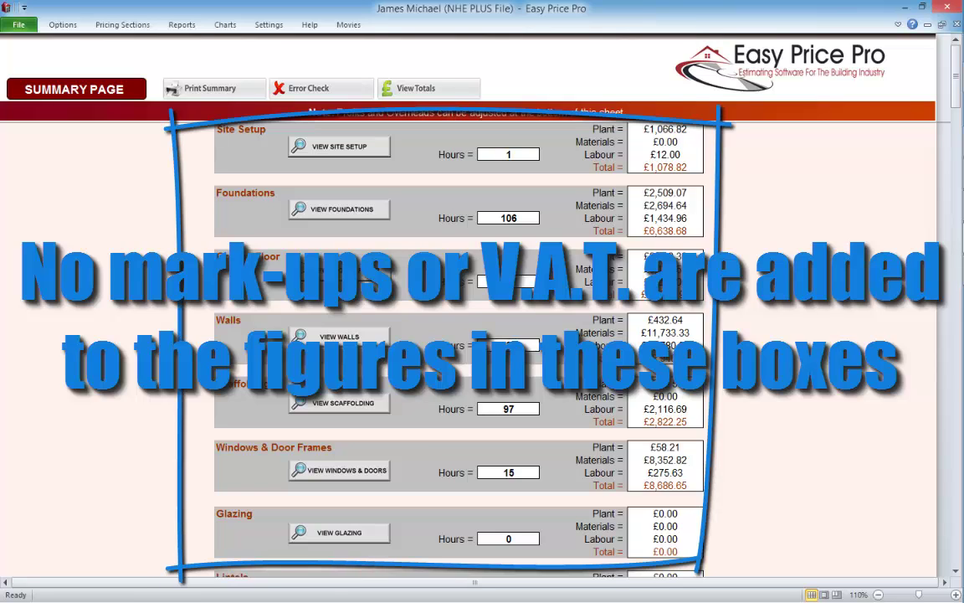
scroll(481, 334, "down", 3)
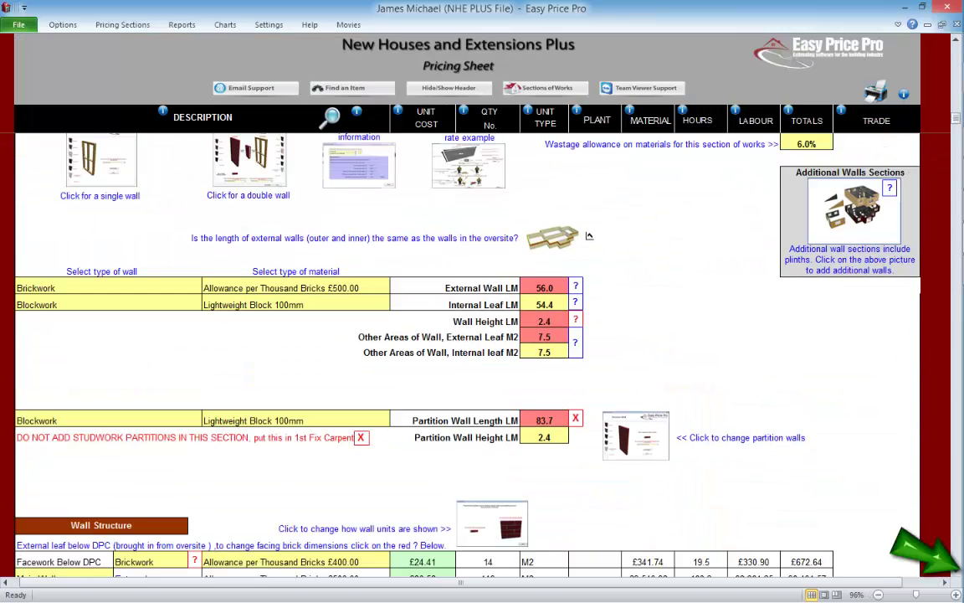
scroll(588, 186, "down", 1)
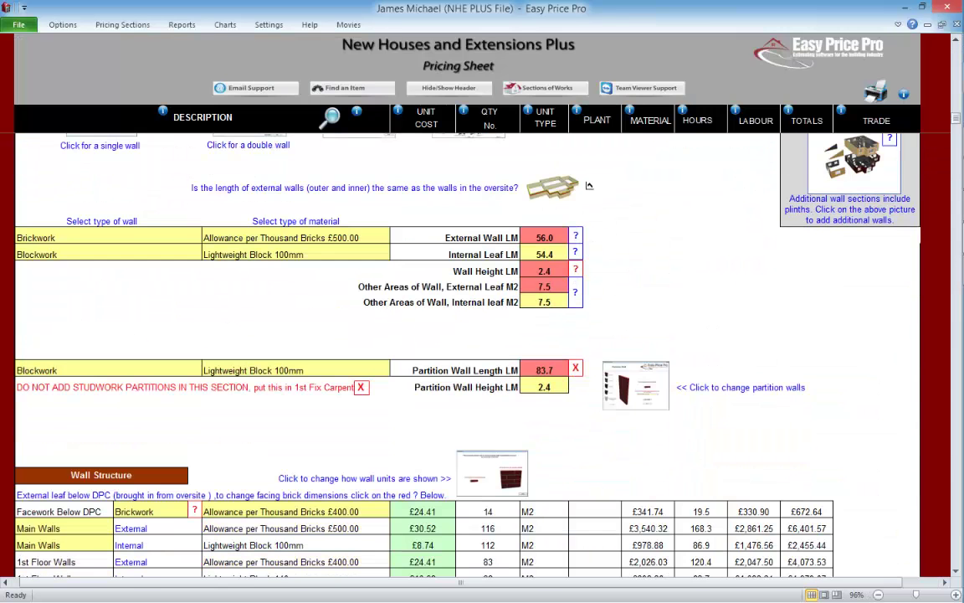
scroll(588, 185, "down", 10)
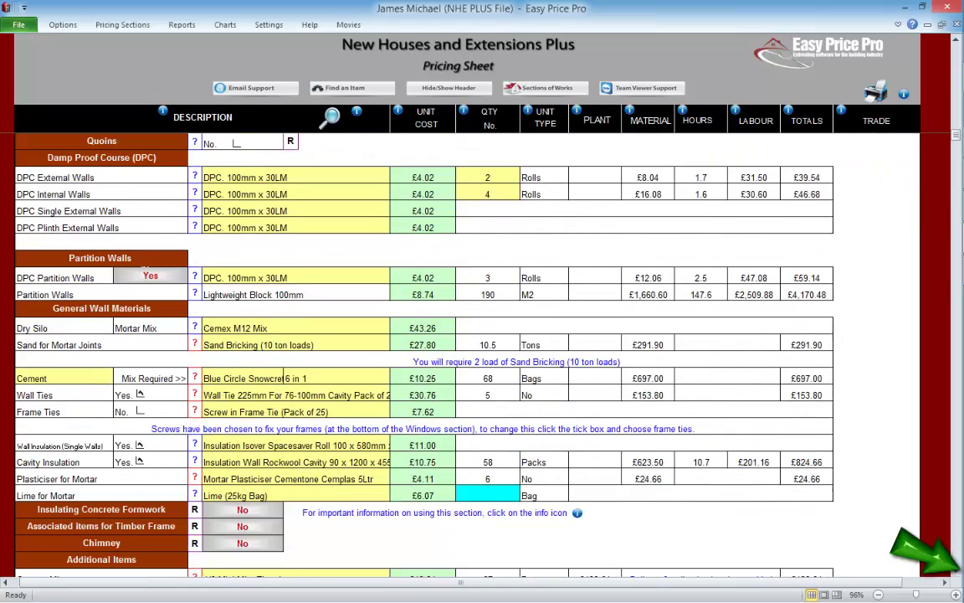
scroll(382, 318, "down", 6)
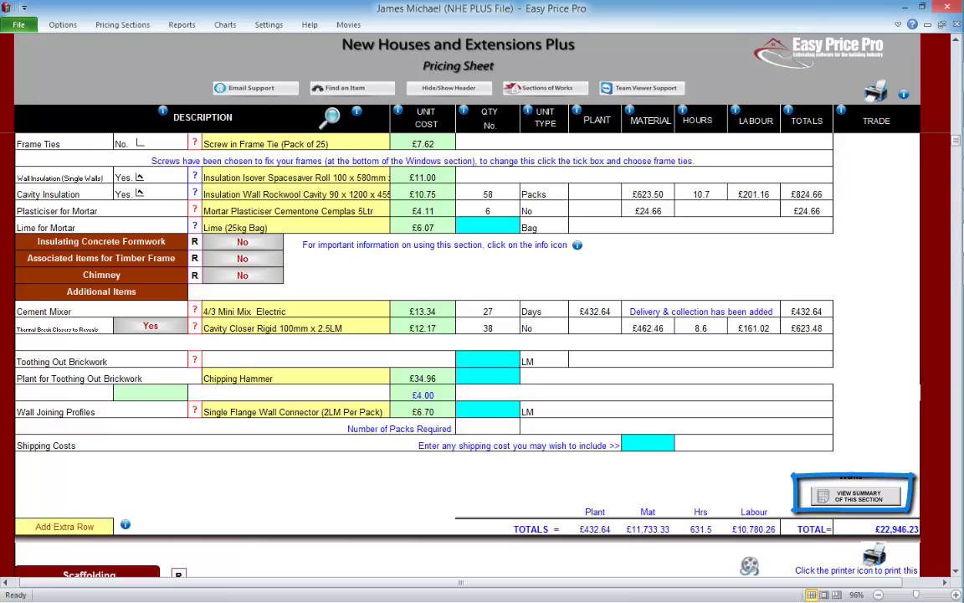
left_click(858, 496)
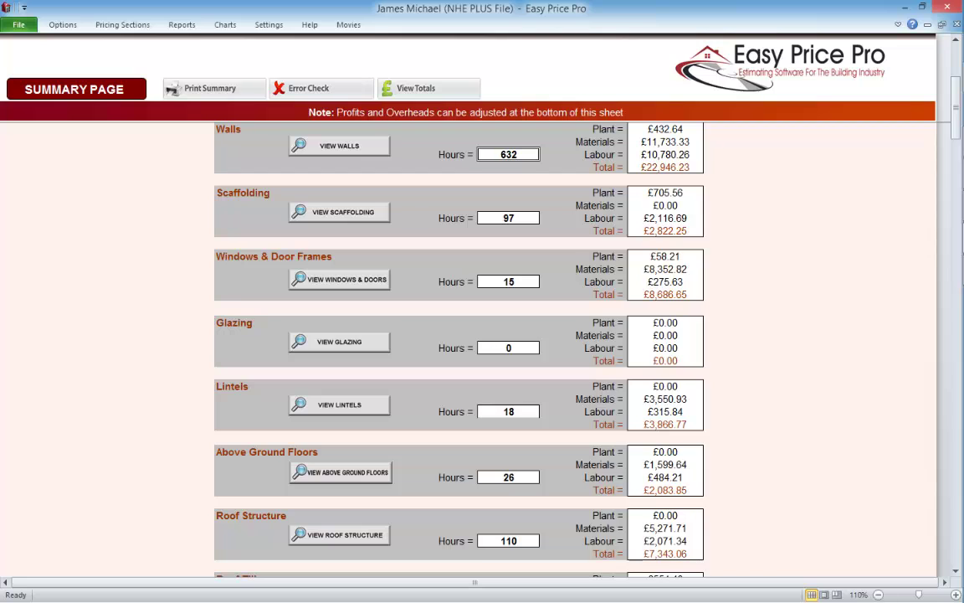
Step: Scroll down to the Profit Chart and mark-up panels, showing Plant Cost £15,544.15 at 20% mark-up
scroll(458, 335, "down", 5)
scroll(458, 335, "down", 8)
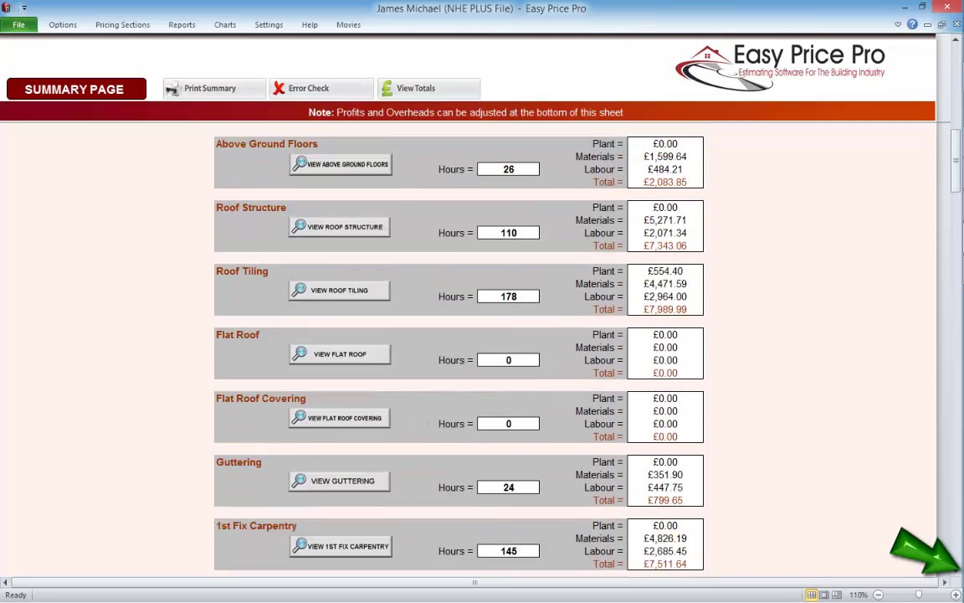
scroll(459, 335, "down", 2)
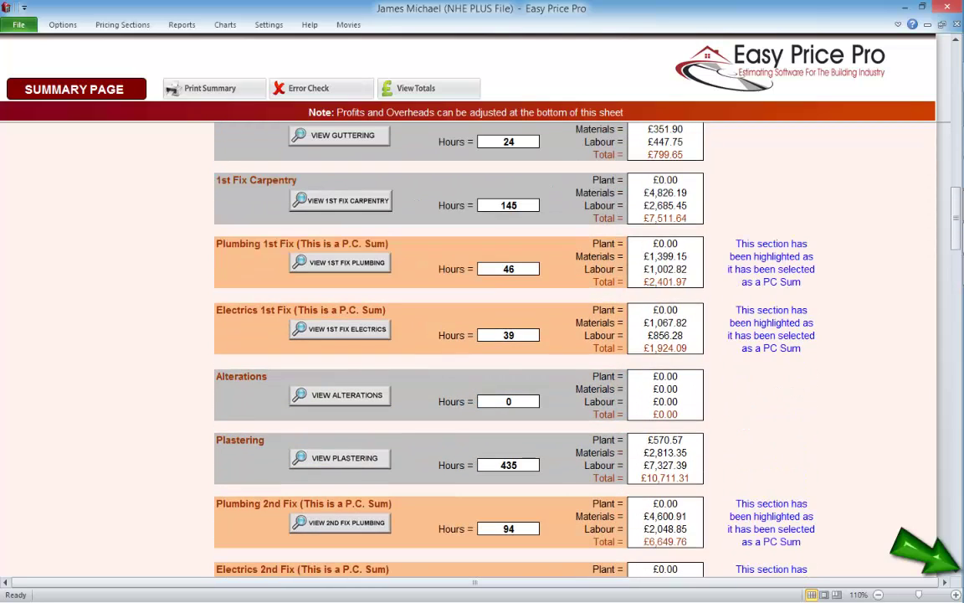
scroll(459, 335, "down", 1)
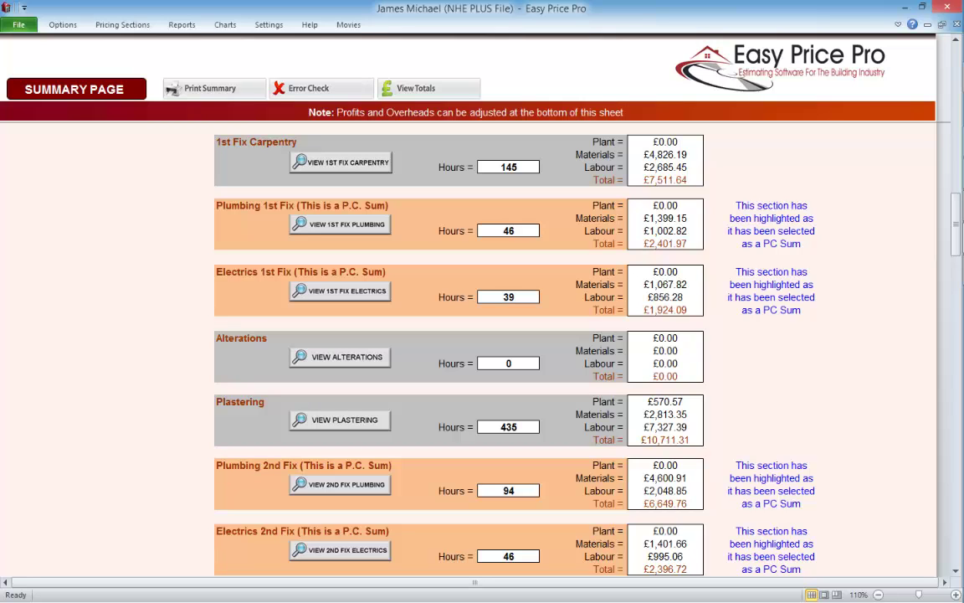
scroll(536, 335, "down", 5)
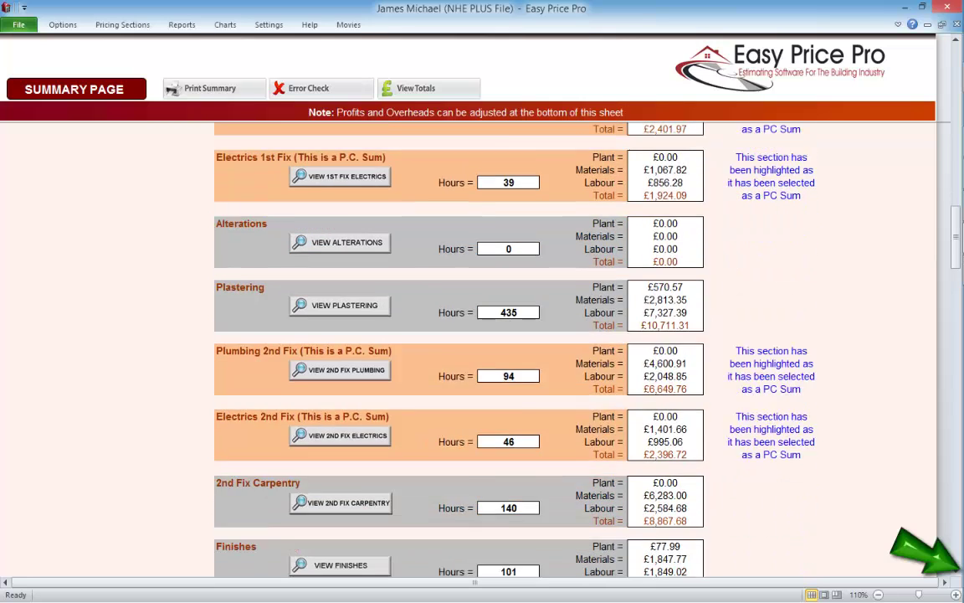
scroll(536, 335, "down", 4)
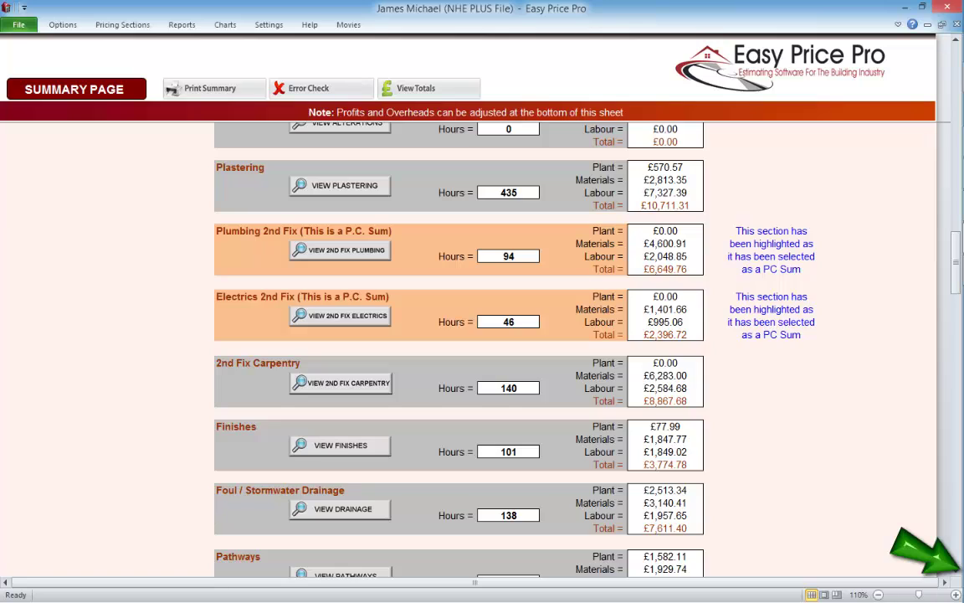
scroll(535, 335, "down", 14)
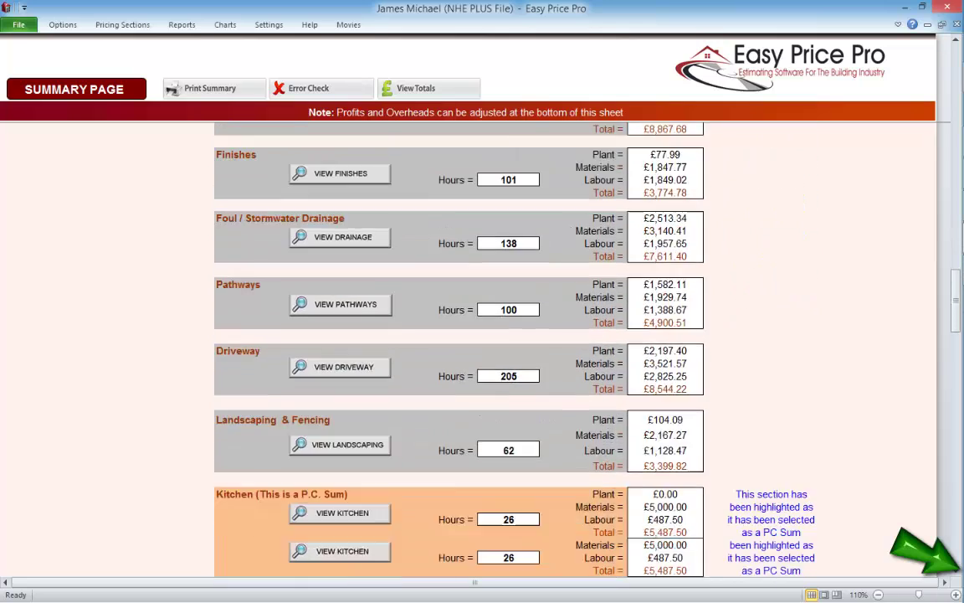
scroll(536, 335, "down", 13)
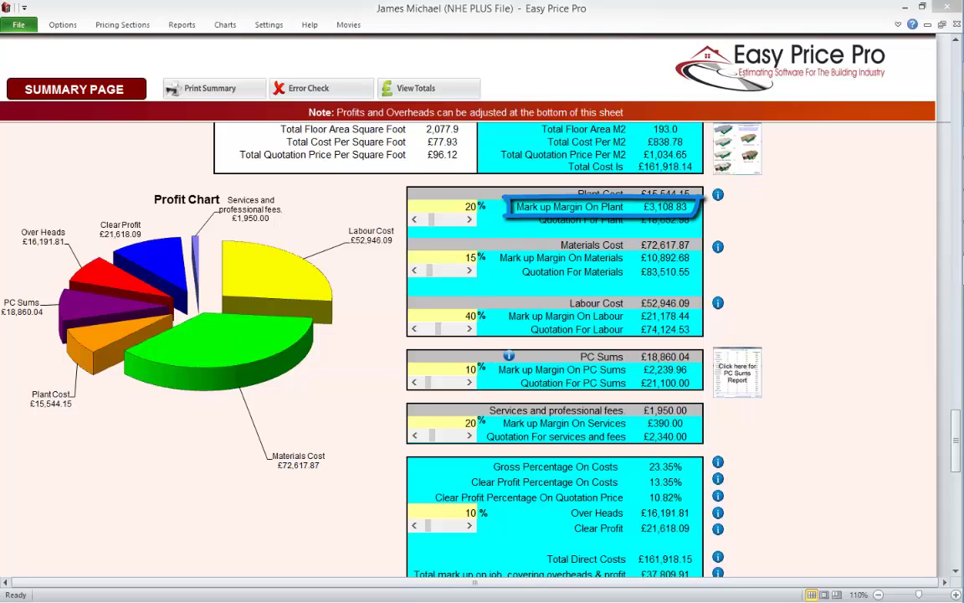
Step: Lower the plant mark-up from 20% to 15%, giving a £17,875.77 plant quotation
left_click(414, 220)
left_click(413, 220)
left_click(414, 219)
left_click(413, 219)
left_click(413, 219)
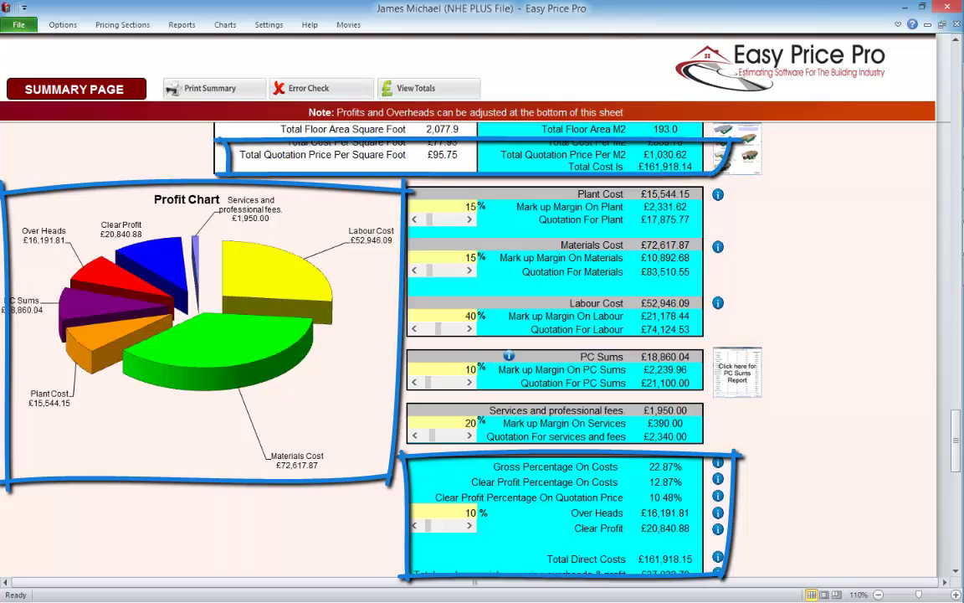
scroll(469, 335, "down", 1)
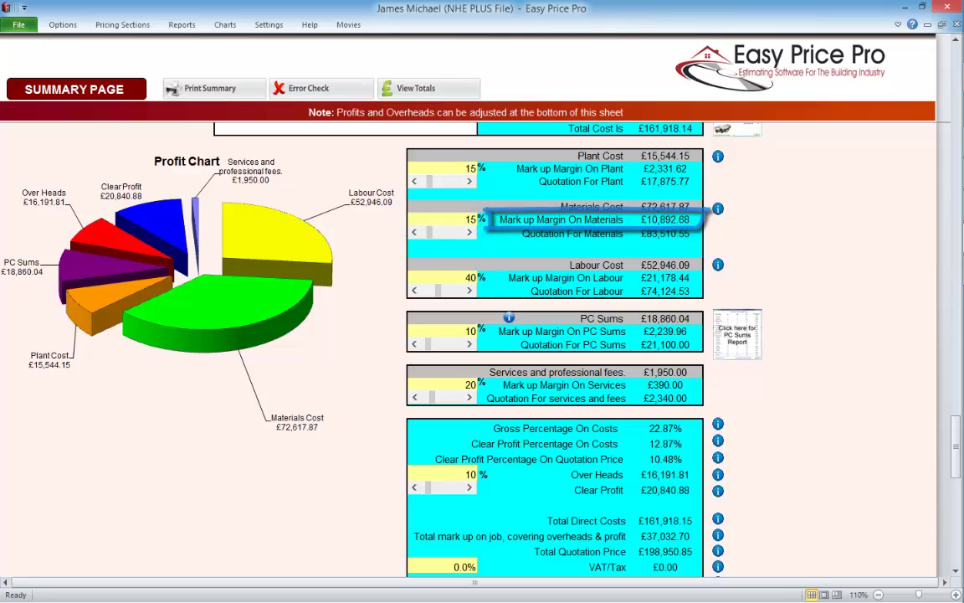
Step: Keep materials mark-up at 15%, raise labour mark-up to 43%, and view the PC Sum breakdown
left_click(459, 232)
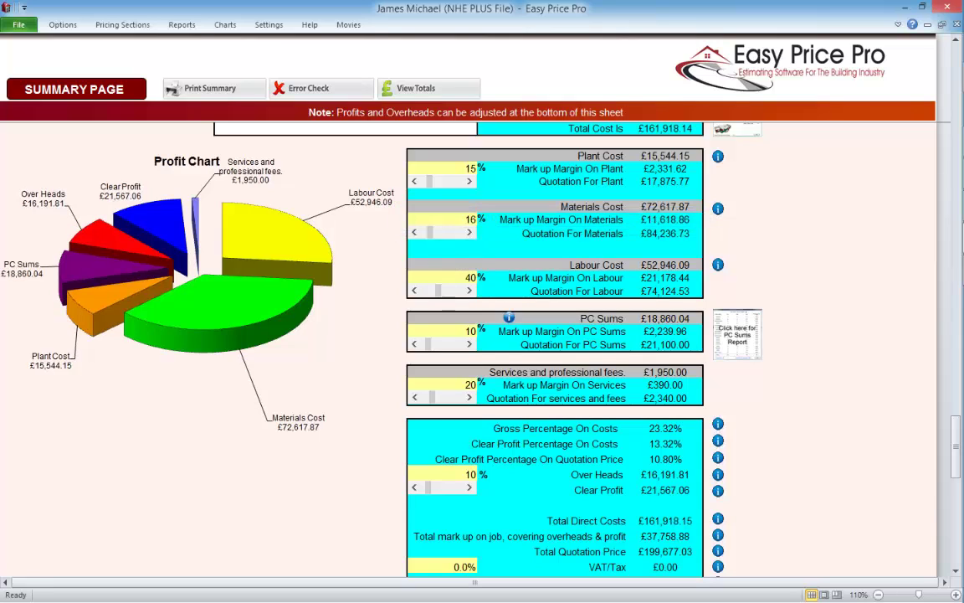
left_click(413, 232)
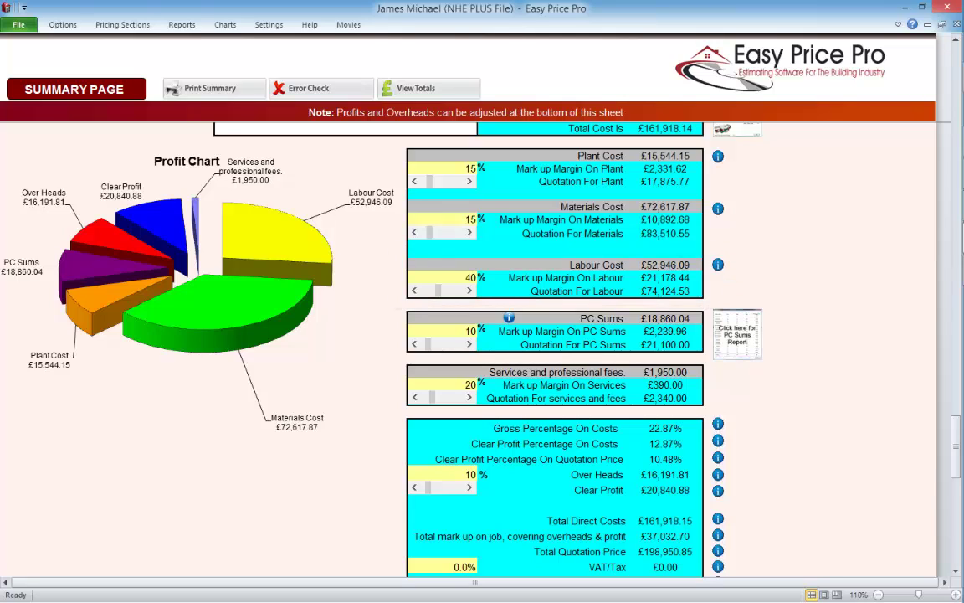
left_click(469, 291)
left_click(470, 290)
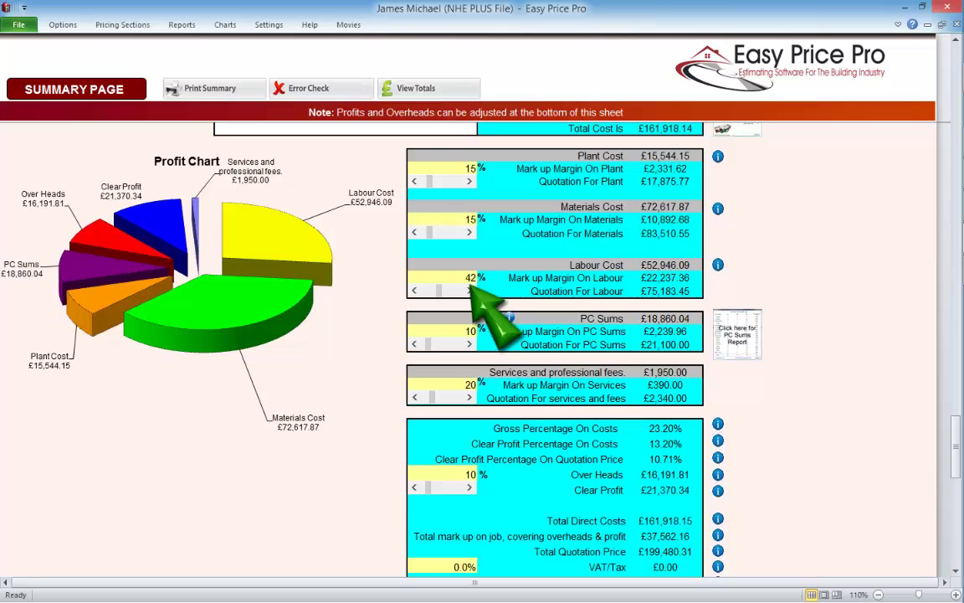
left_click(470, 291)
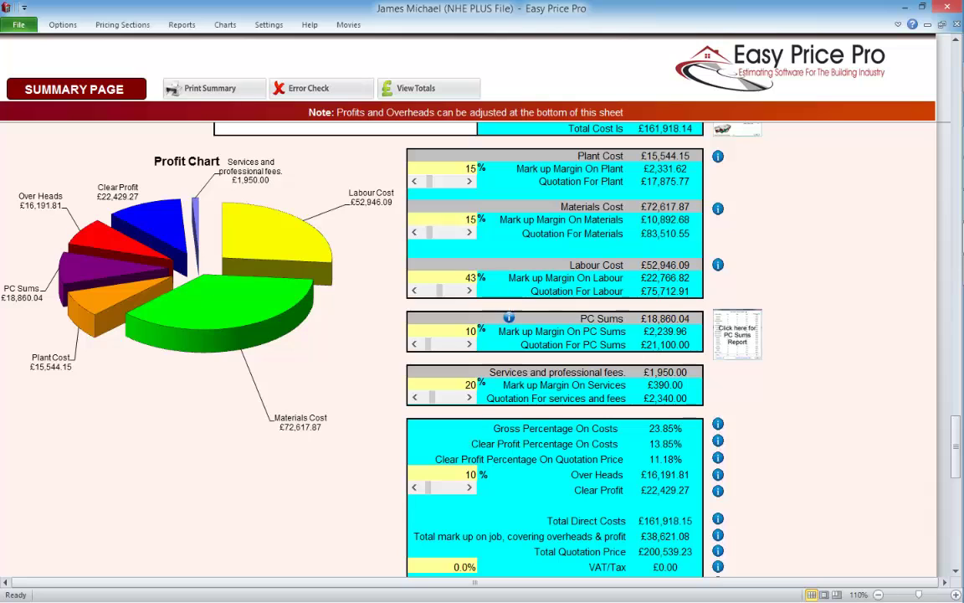
left_click(725, 325)
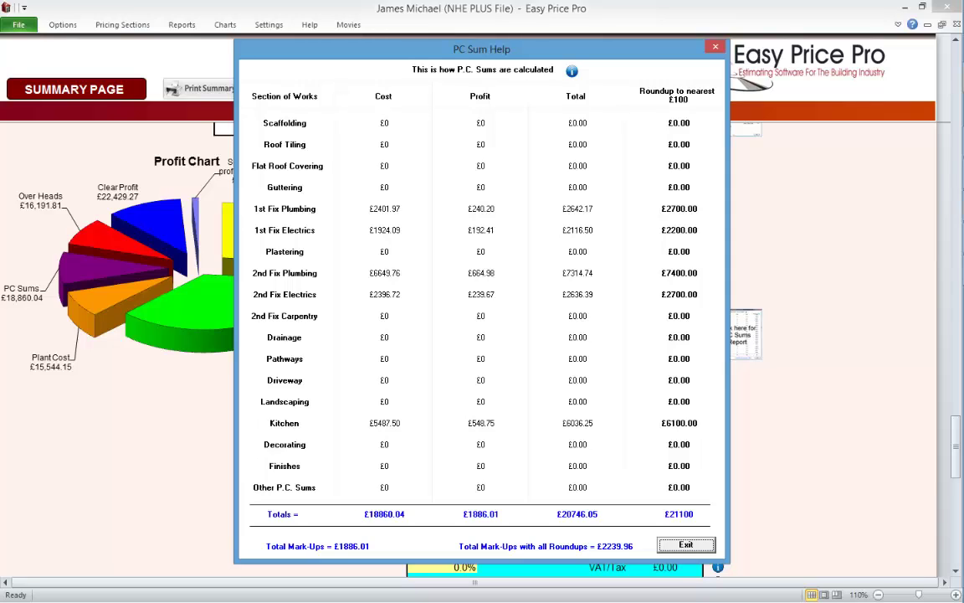
Step: Read the help topic on how PC Sums work, then close the PC Sum report
left_click(570, 71)
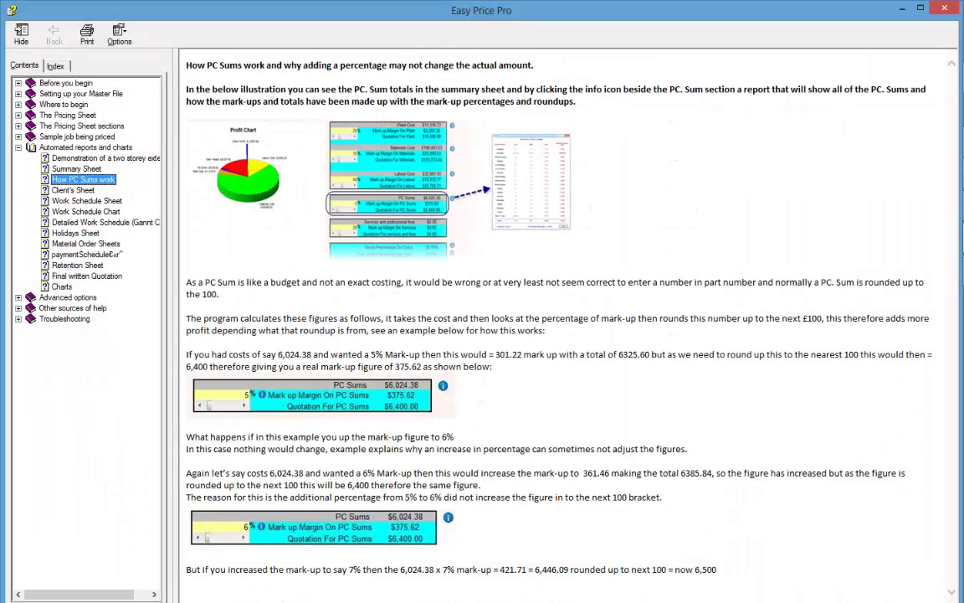
left_click(944, 8)
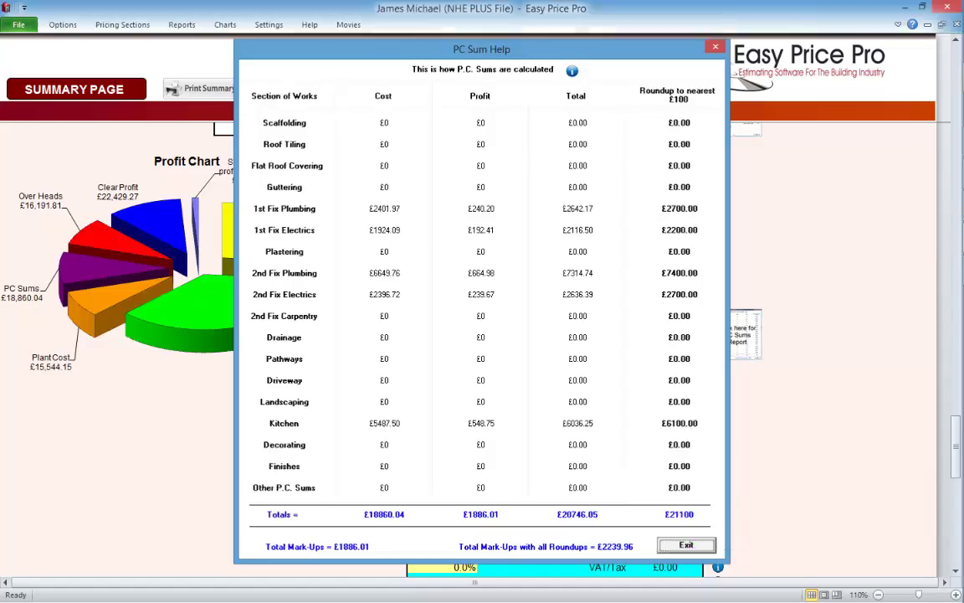
left_click(686, 545)
Step: Read through the PCSums.pdf guide and close it to return to the Summary Page
left_click(745, 333)
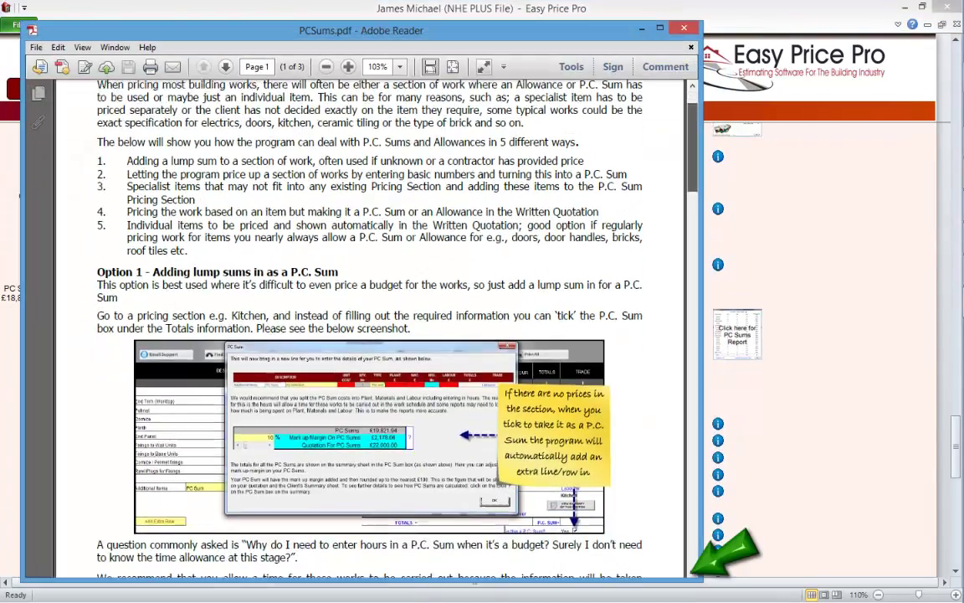
scroll(368, 326, "down", 20)
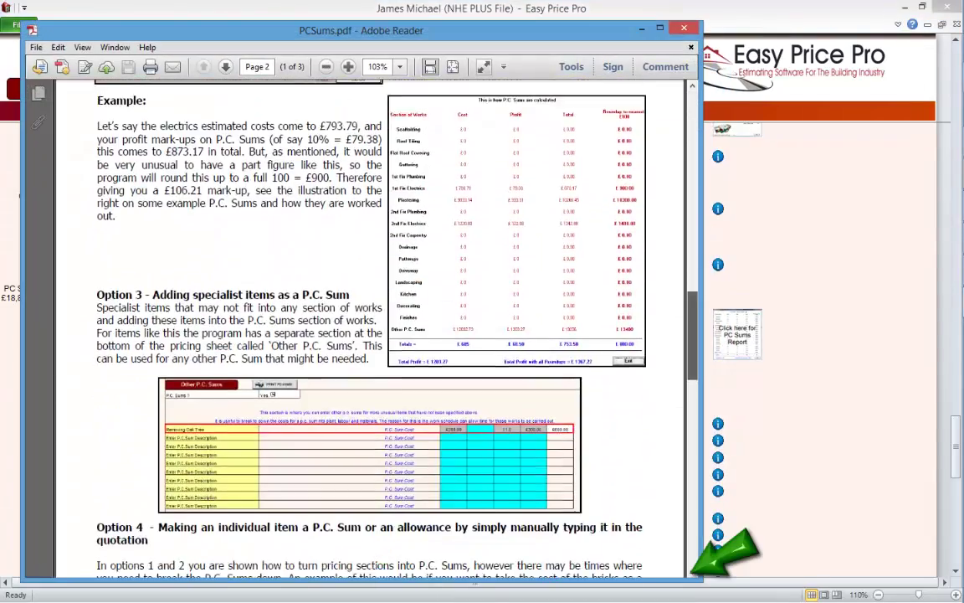
scroll(693, 574, "down", 5)
left_click(684, 28)
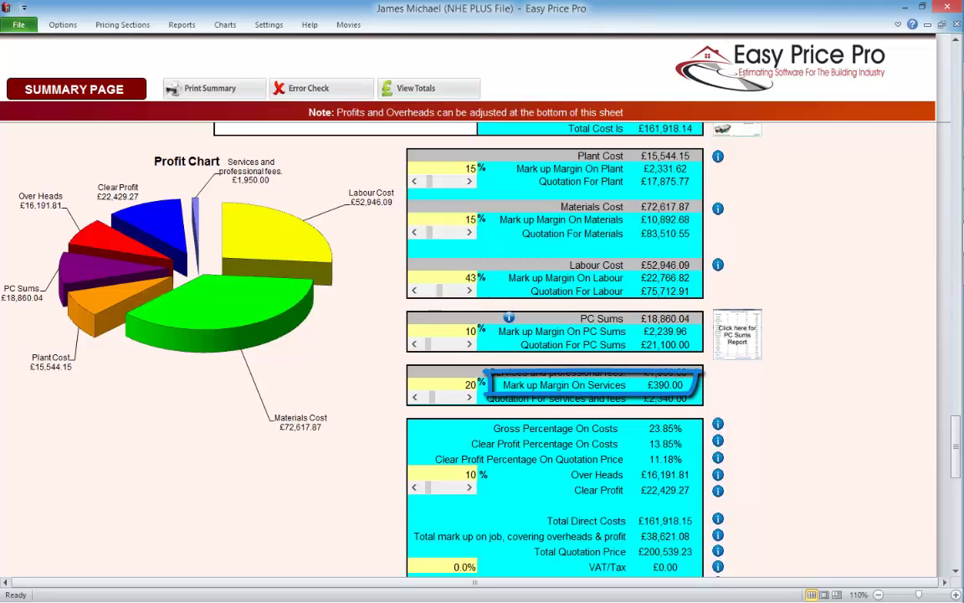
left_click(469, 398)
left_click(468, 397)
left_click(414, 397)
left_click(415, 398)
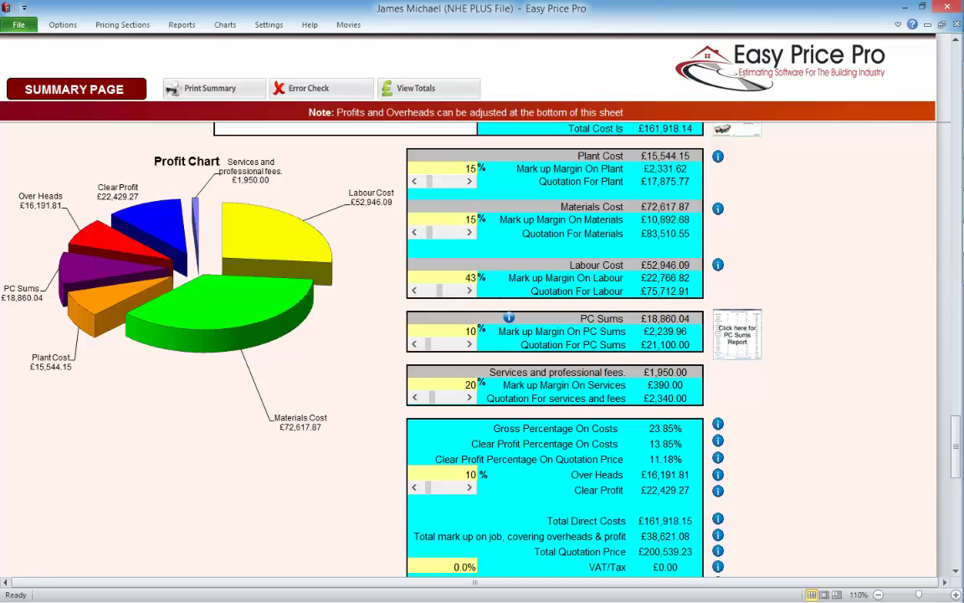
scroll(469, 335, "down", 1)
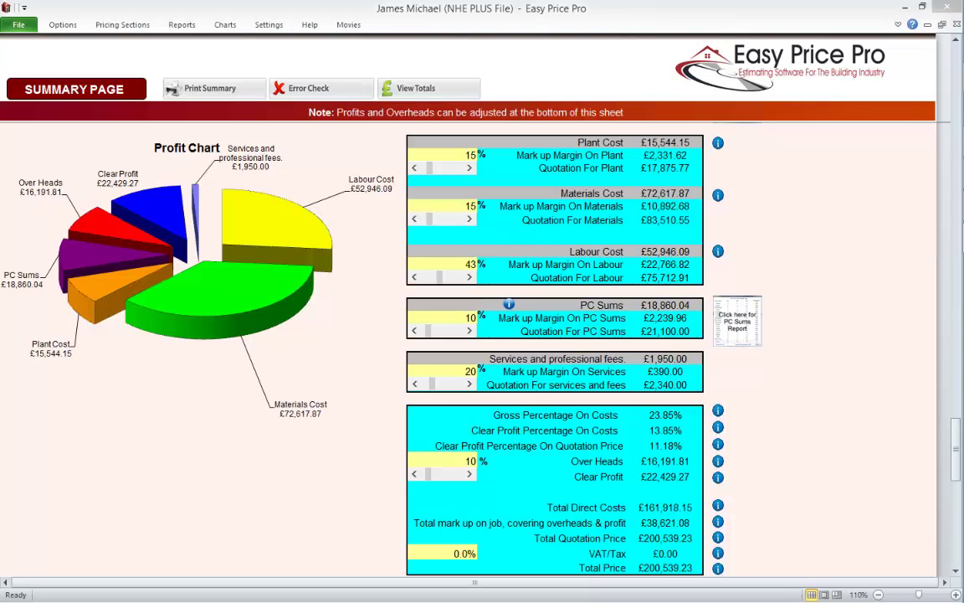
left_click(470, 474)
left_click(470, 474)
left_click(470, 474)
left_click(469, 474)
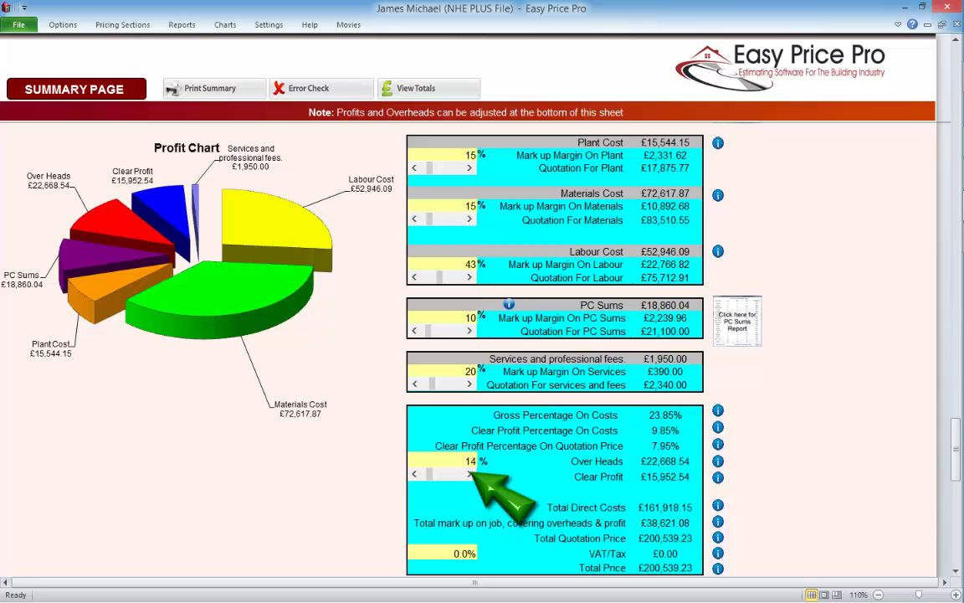
left_click(414, 474)
left_click(414, 474)
left_click(414, 474)
left_click(414, 474)
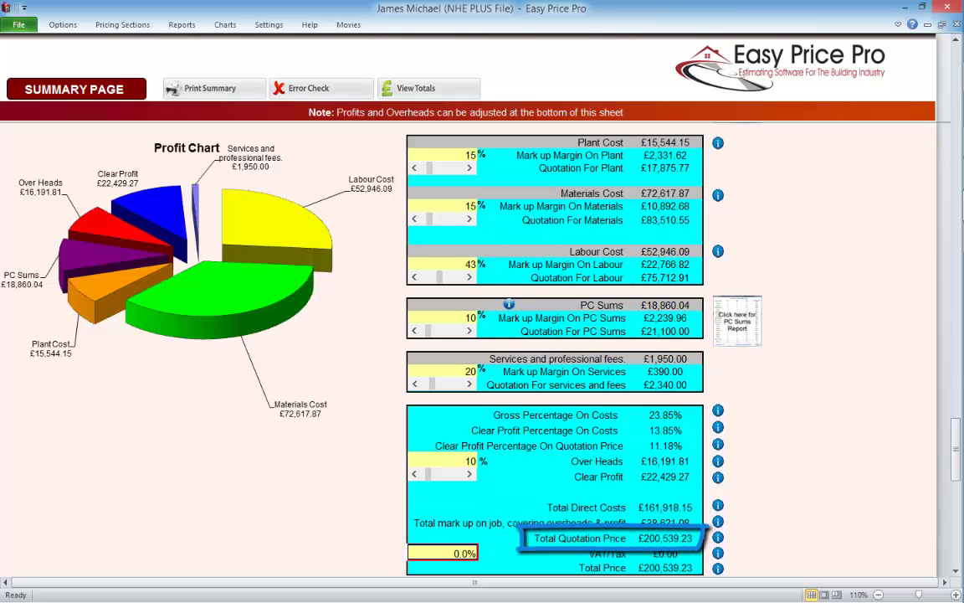
type("20")
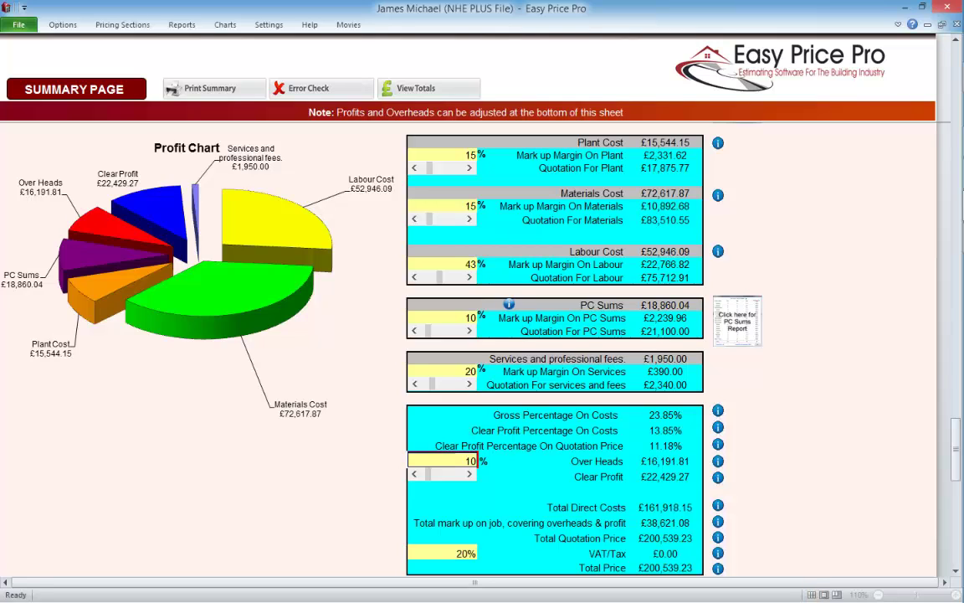
key("Up")
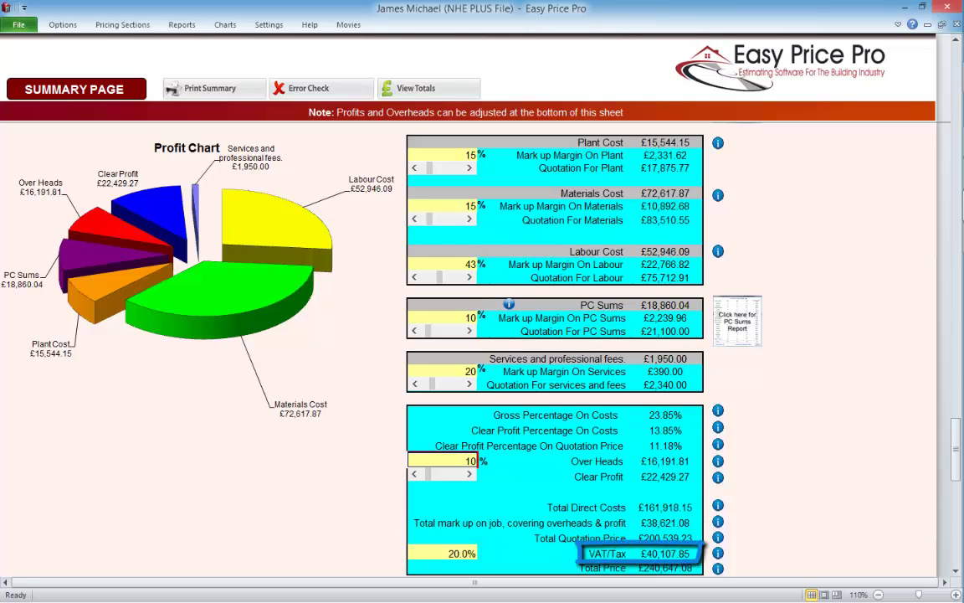
left_click(442, 554)
type("0")
left_click(442, 462)
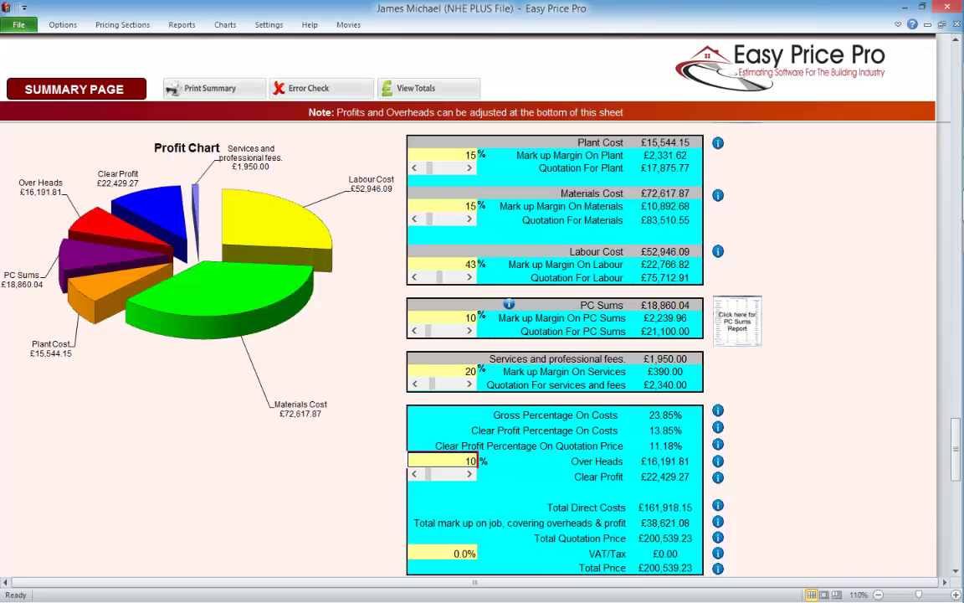
left_click(718, 410)
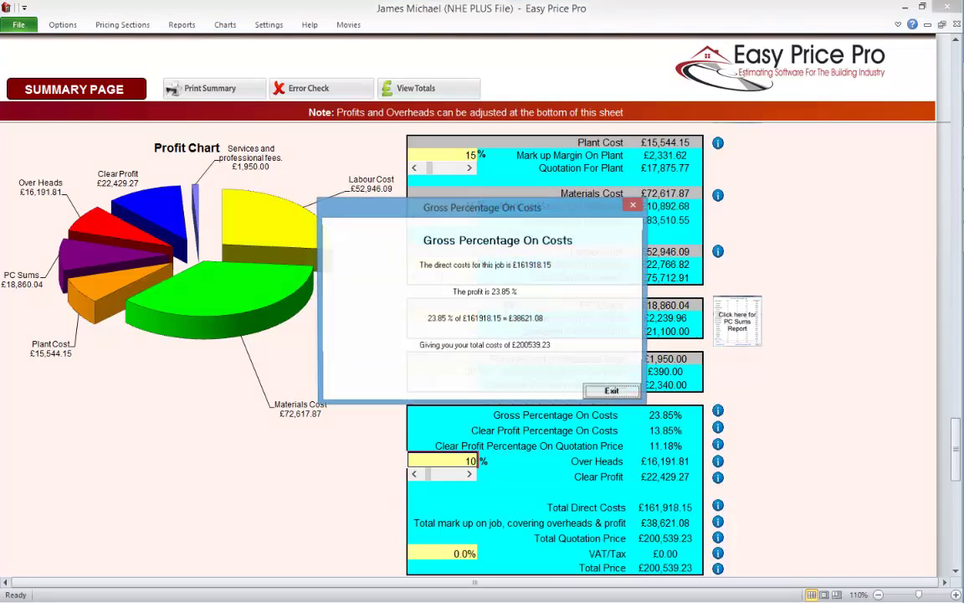
left_click(613, 392)
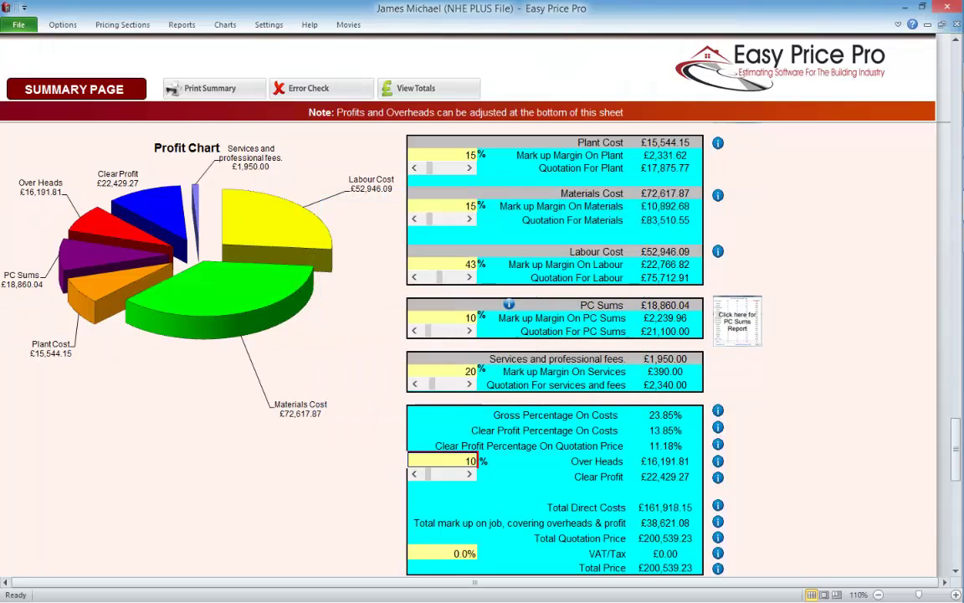
left_click(718, 553)
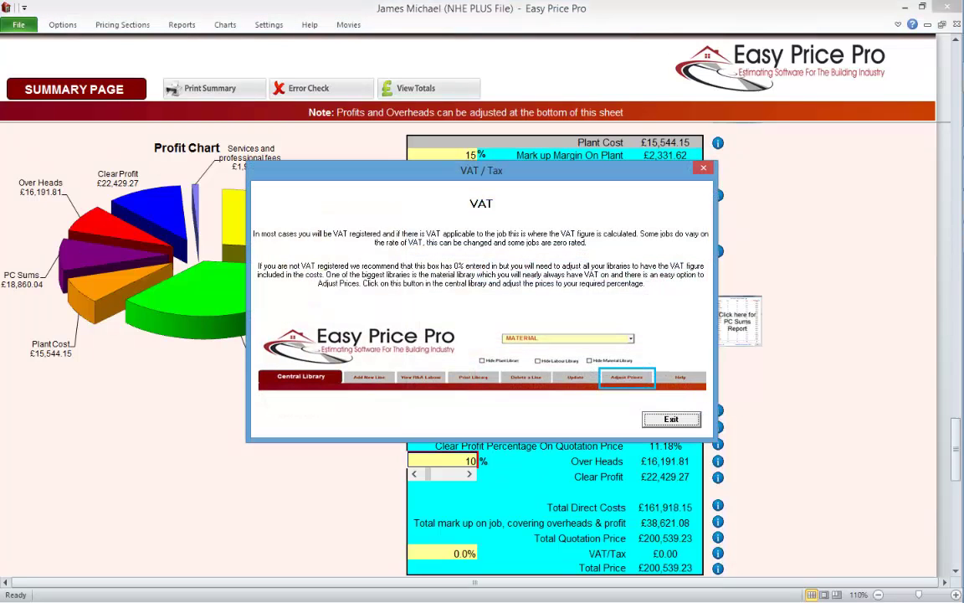
left_click(675, 418)
left_click(718, 568)
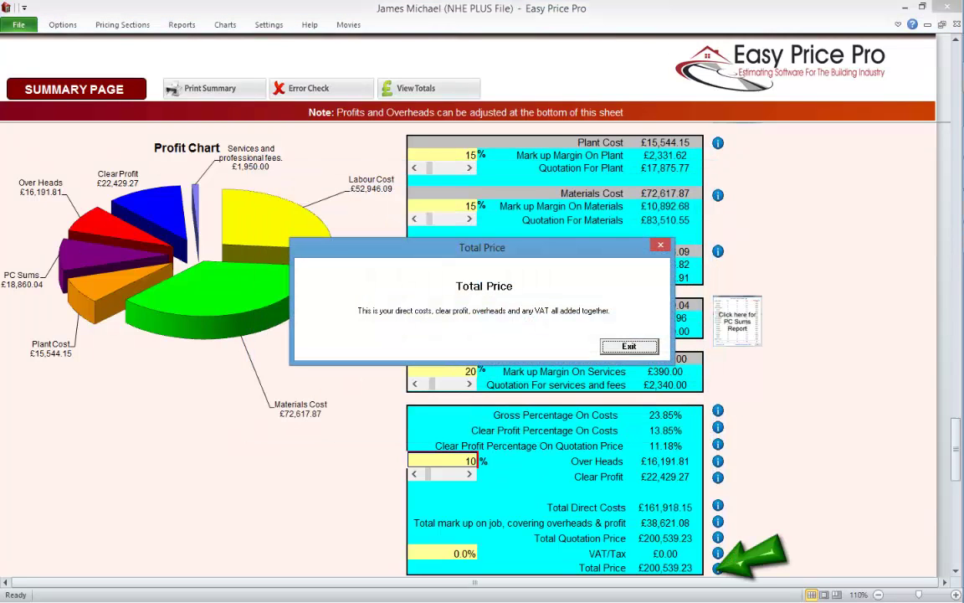
left_click(629, 346)
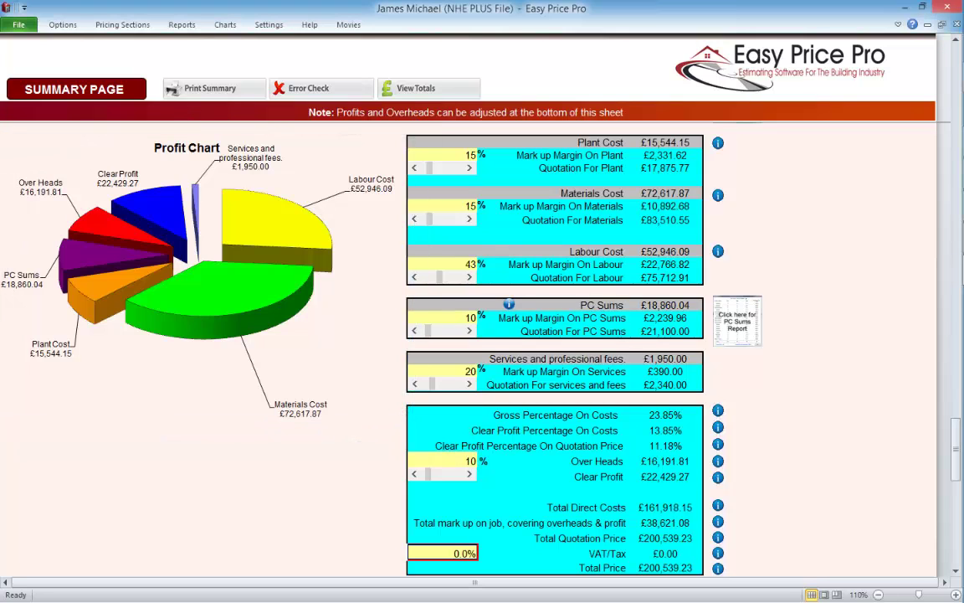
Step: Lower the materials mark-up from 15% to 10%
left_click(414, 218)
left_click(414, 218)
left_click(414, 219)
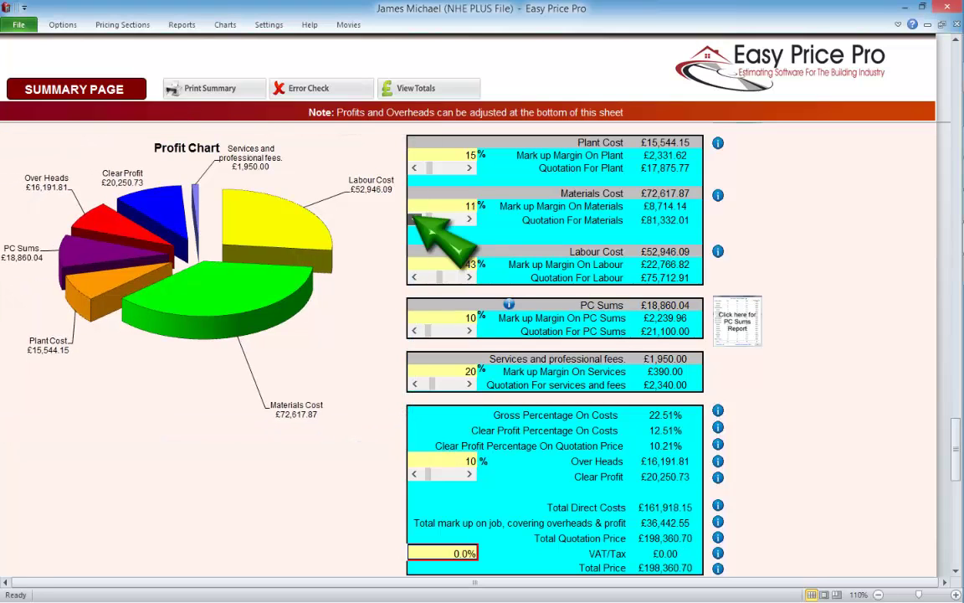
left_click(414, 219)
Step: Lower the labour mark-up from 43% to 40%
left_click(413, 278)
left_click(414, 277)
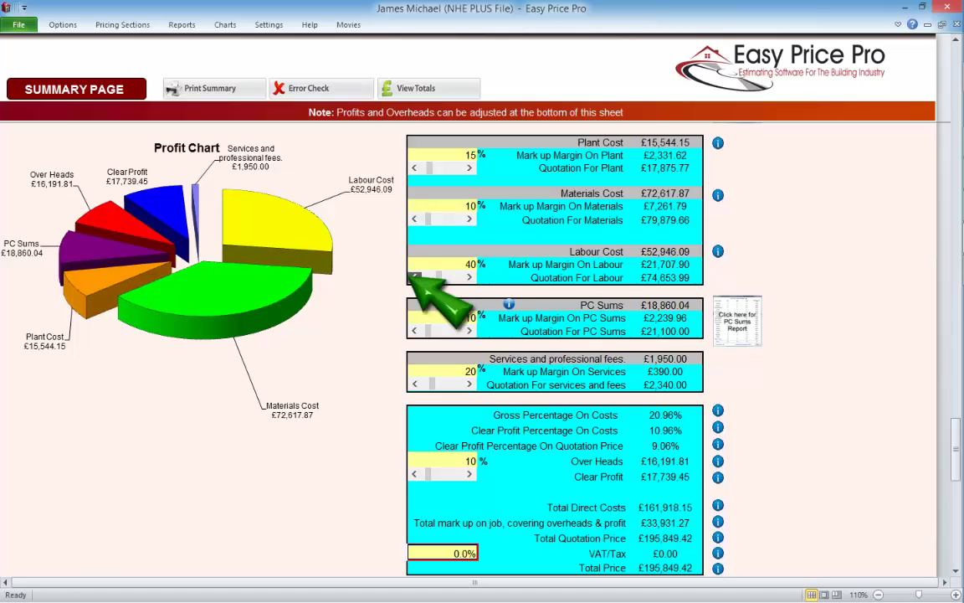
left_click(414, 278)
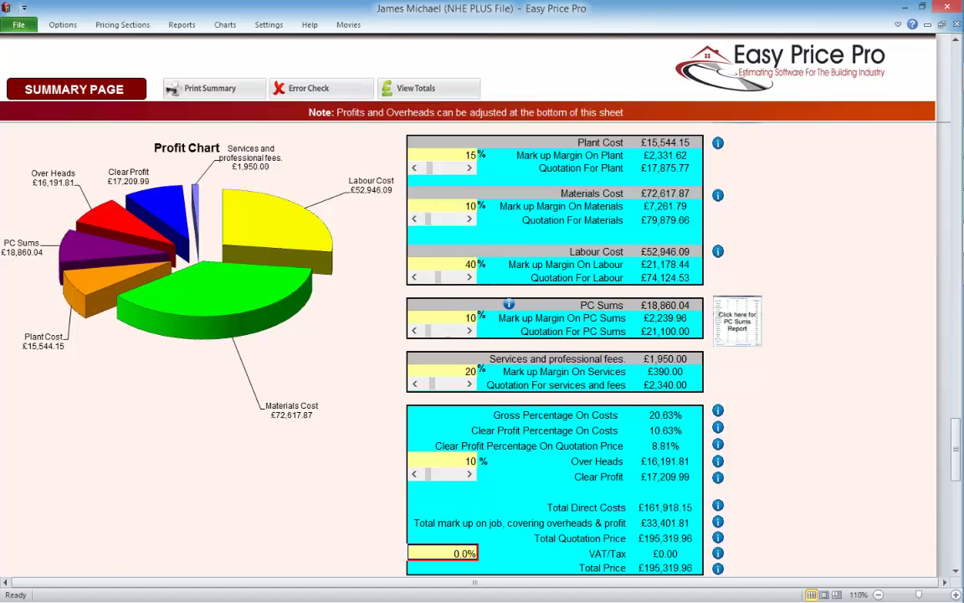